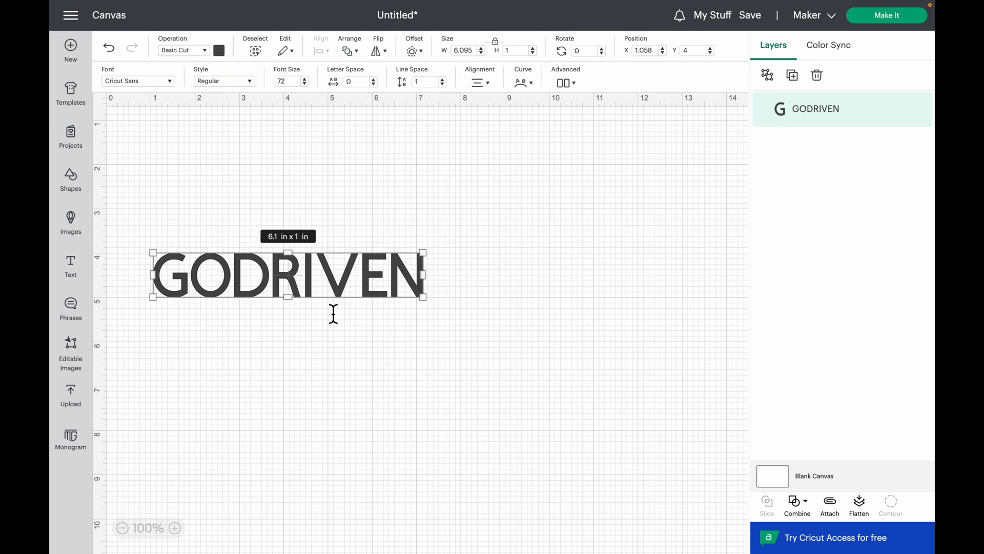
# - Move the GODRIVEN text to about X 3.2, Y 3.8 and set its material colour to black
pyautogui.moveTo(374, 290); pyautogui.dragTo(472, 281)
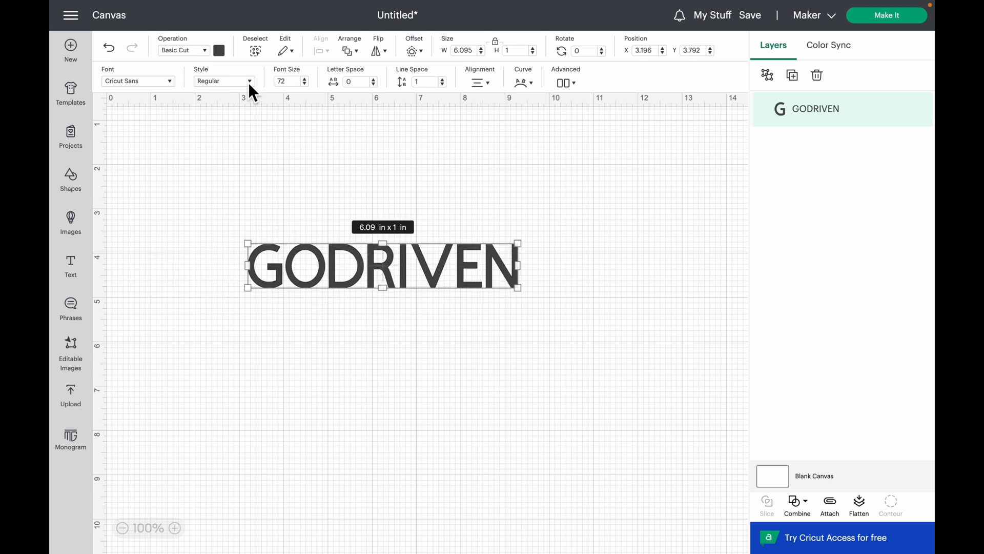
pyautogui.click(220, 52)
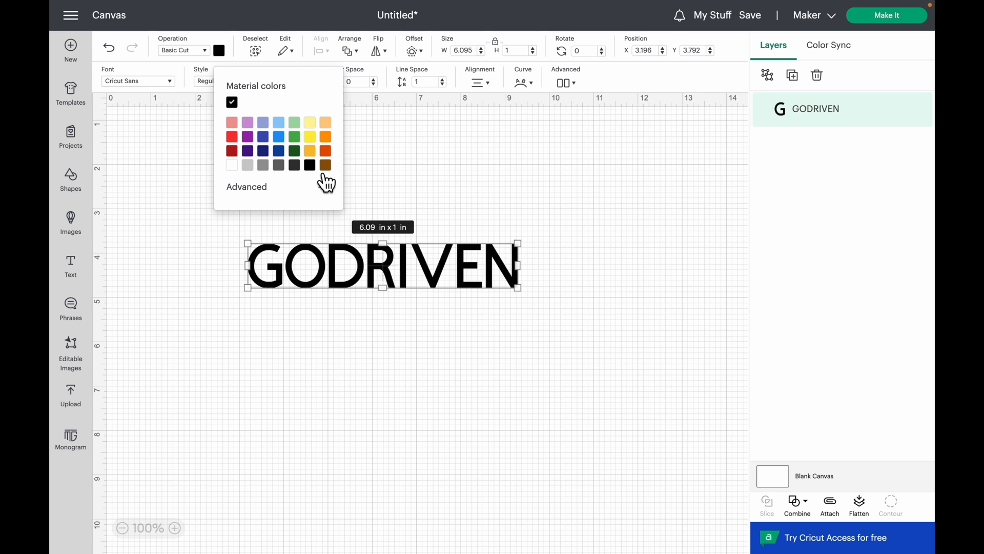
pyautogui.click(513, 202)
pyautogui.click(430, 287)
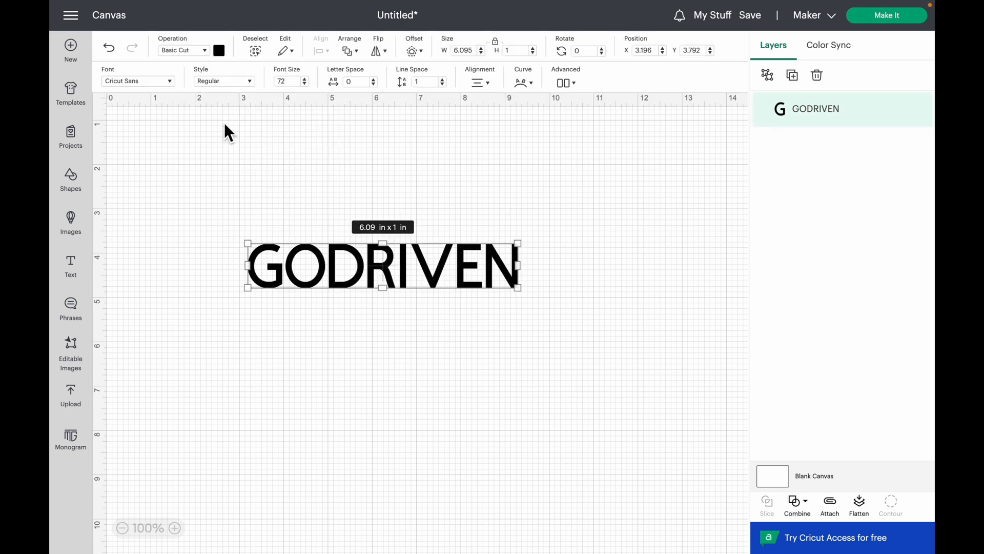
# - Set the GODRIVEN text's font to DIN Condensed and move it to about X 4.8, Y 3.1
pyautogui.click(127, 82)
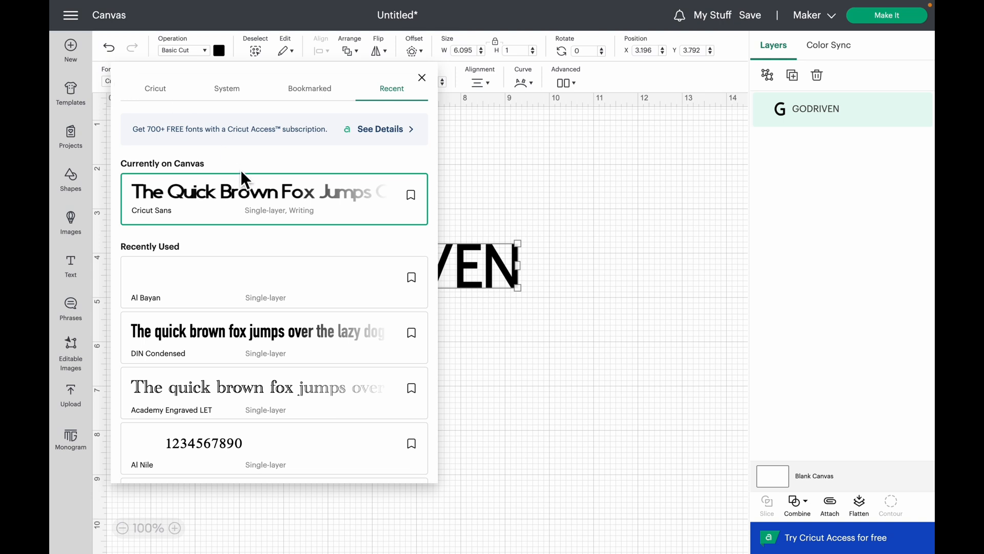
pyautogui.click(209, 356)
pyautogui.click(545, 335)
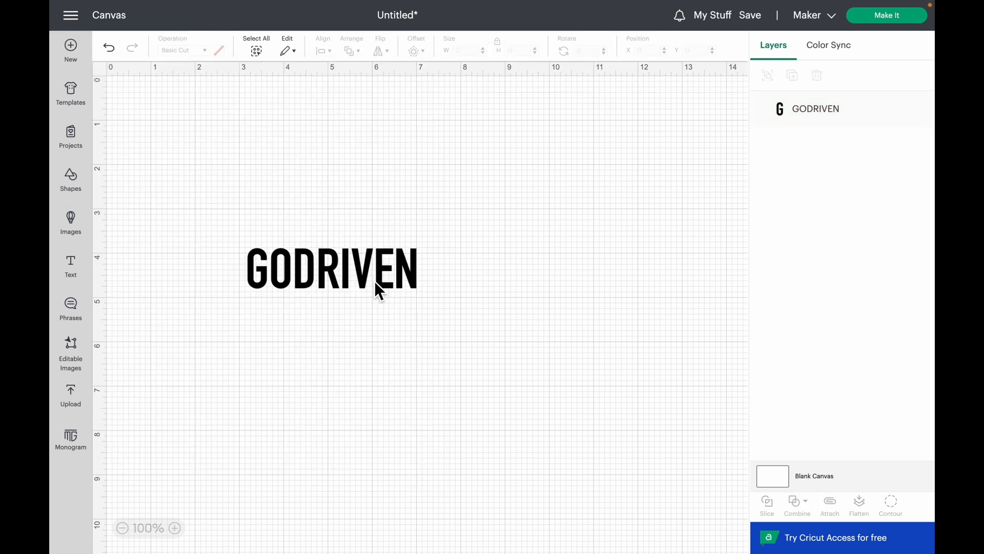
pyautogui.moveTo(375, 282); pyautogui.dragTo(440, 250)
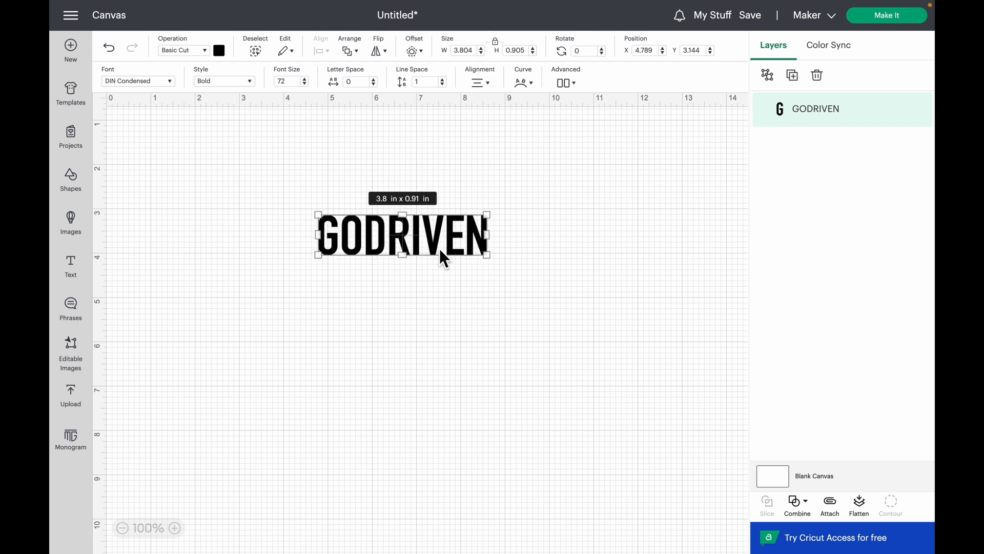
pyautogui.click(376, 306)
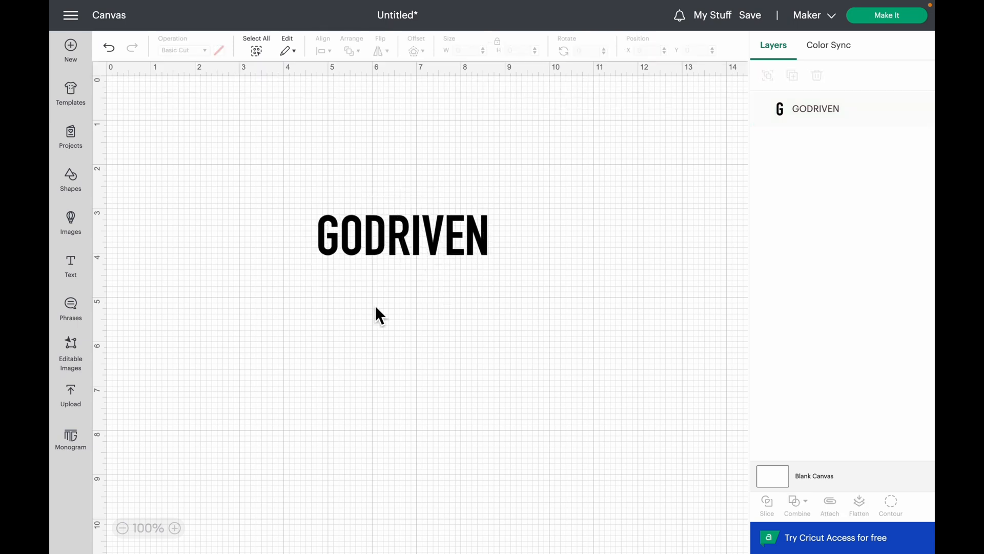
# - Curve the GODRIVEN text into an upward arch about 4.46 in wide and move it to about X 3.5, Y 3.2
pyautogui.click(403, 245)
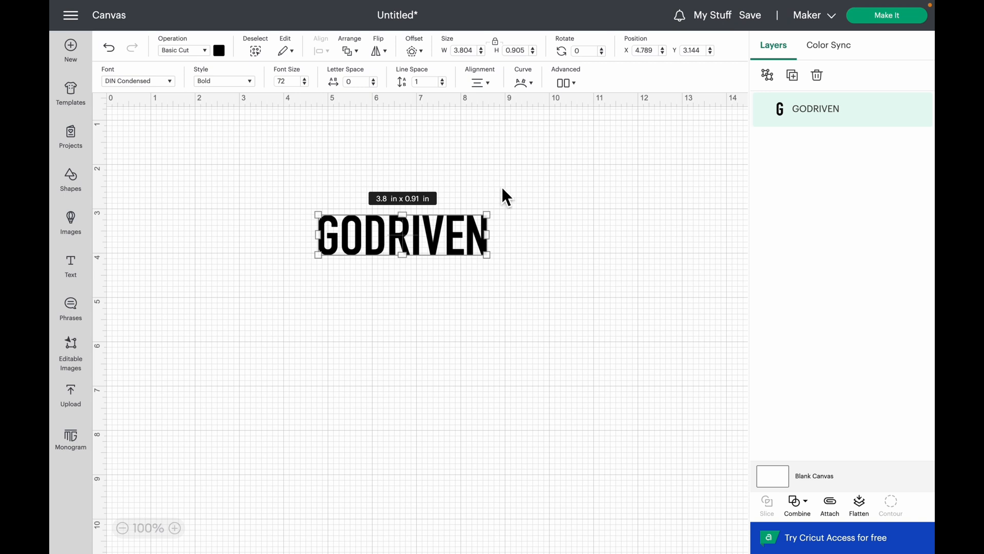
pyautogui.click(538, 93)
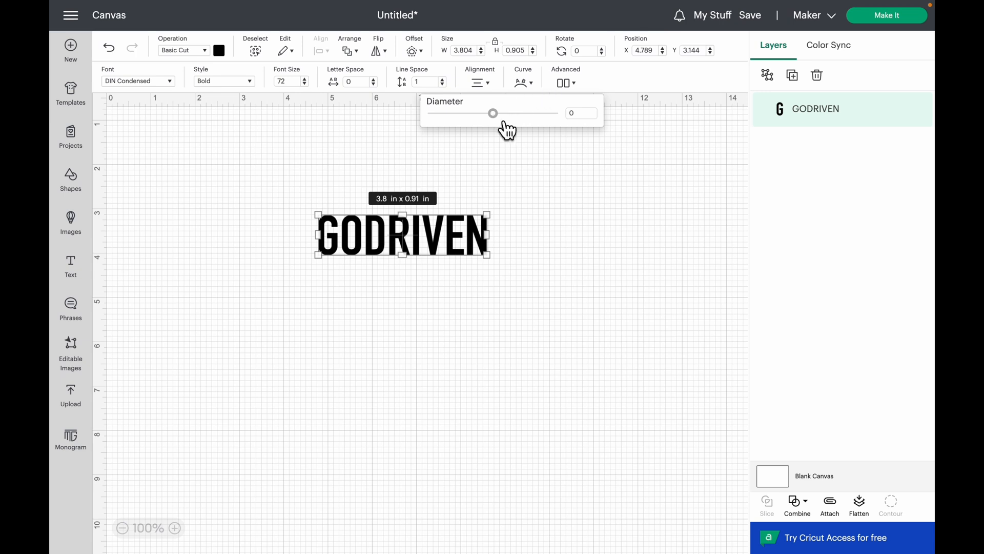
pyautogui.moveTo(501, 119); pyautogui.dragTo(542, 138)
pyautogui.moveTo(459, 270); pyautogui.dragTo(414, 272)
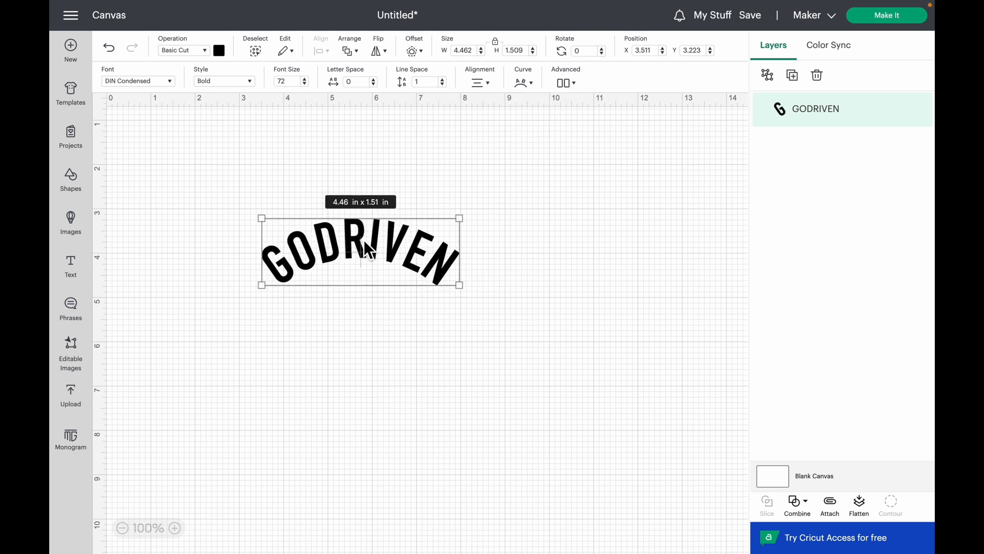
pyautogui.click(374, 346)
# - Ungroup the curved GODRIVEN text to separate letters and deselect them
pyautogui.click(395, 248)
pyautogui.click(569, 84)
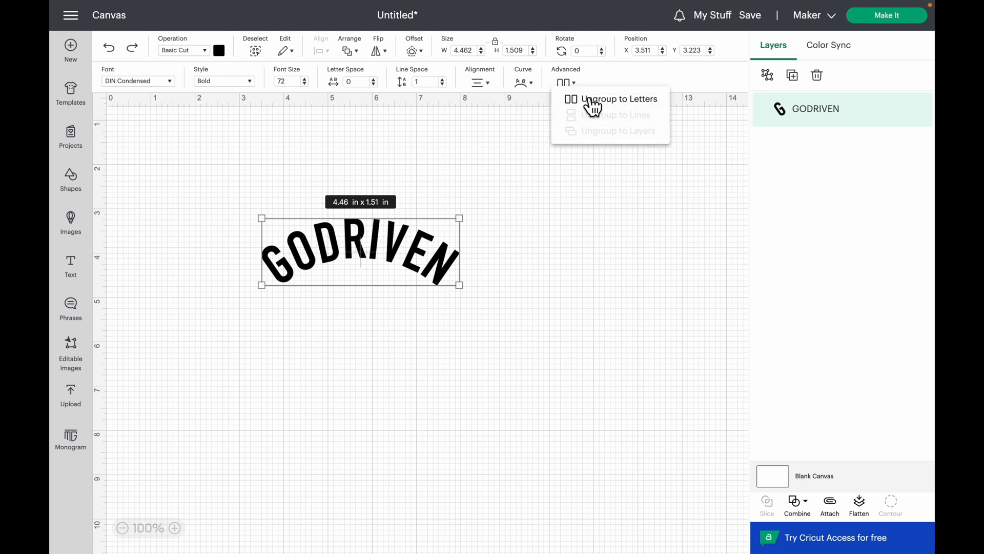
pyautogui.click(590, 100)
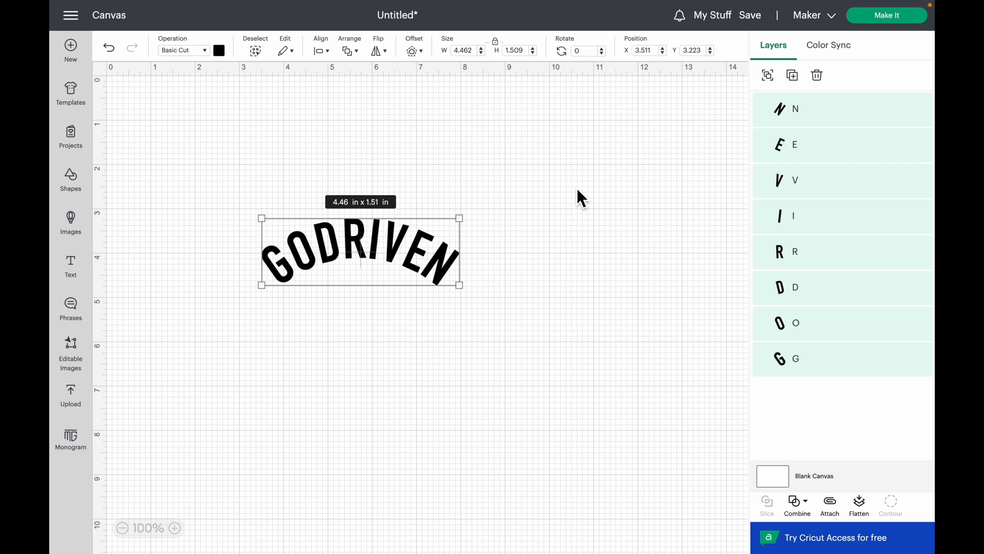
pyautogui.click(578, 190)
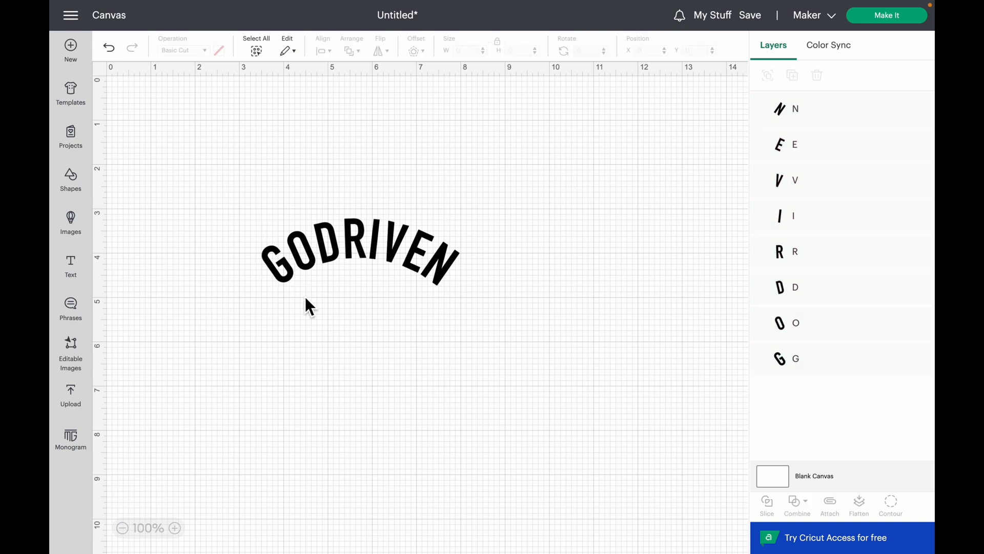
# - Try moving the letter G on its own slightly below the word, and undo the move
pyautogui.moveTo(292, 280); pyautogui.dragTo(302, 306)
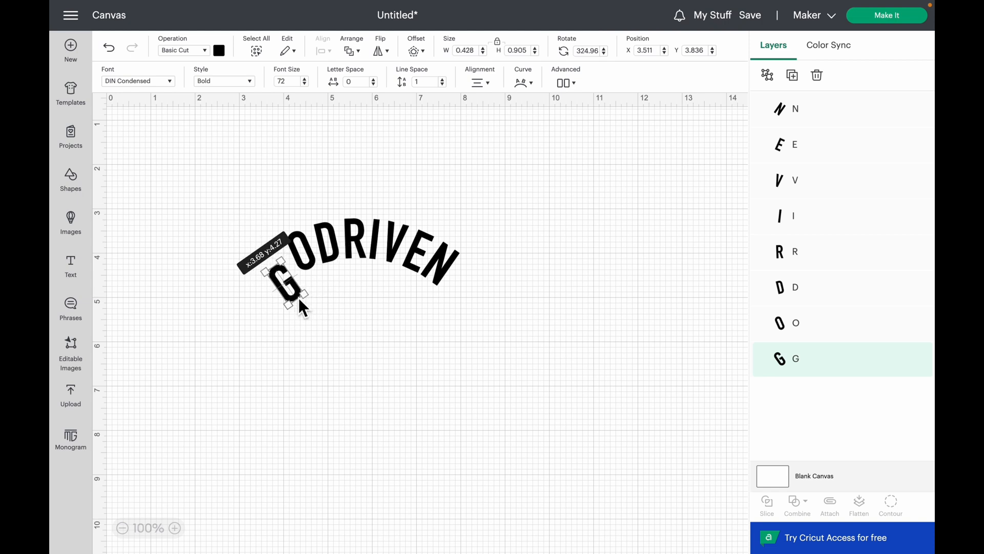
pyautogui.click(120, 57)
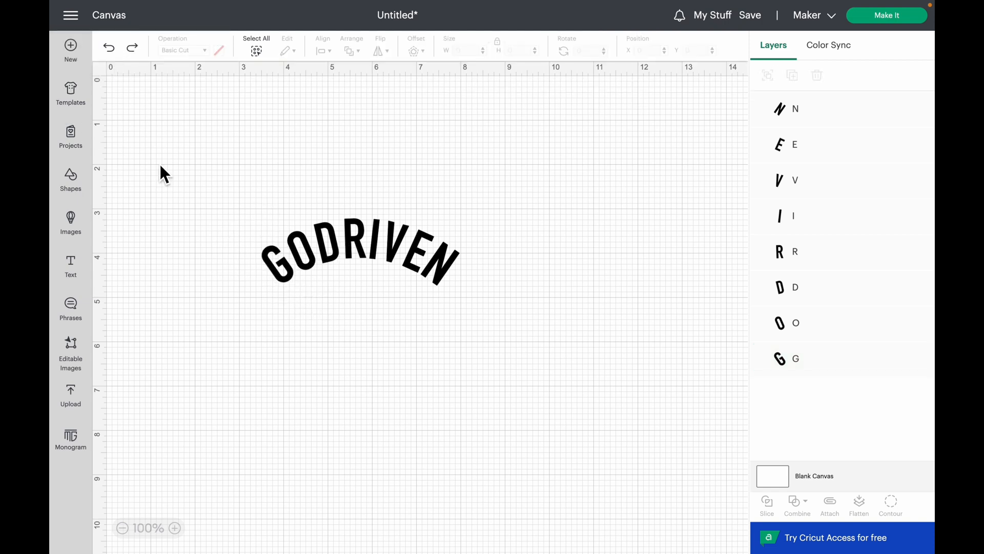
# - Set the material colour of the letter G to red and the letter O to bright blue
pyautogui.click(291, 275)
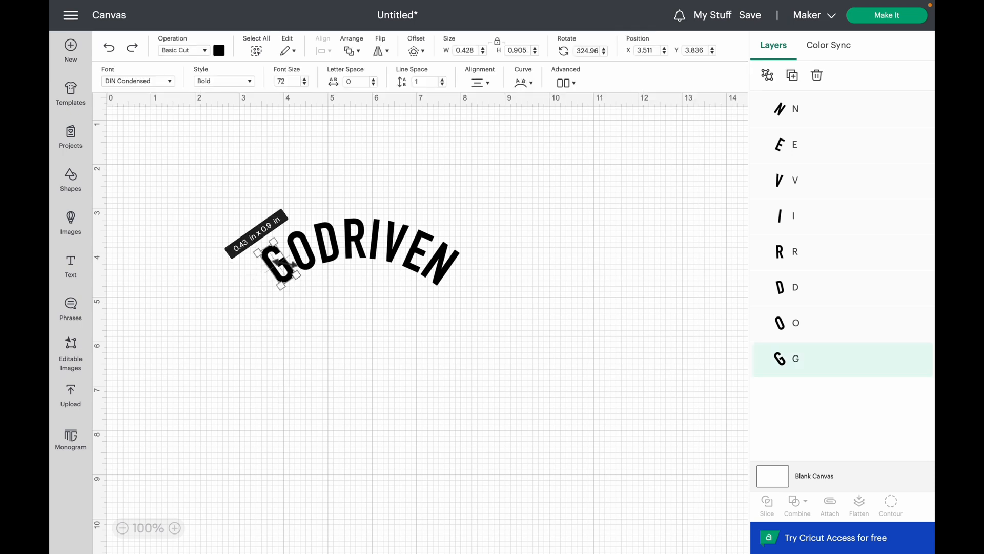
pyautogui.click(220, 50)
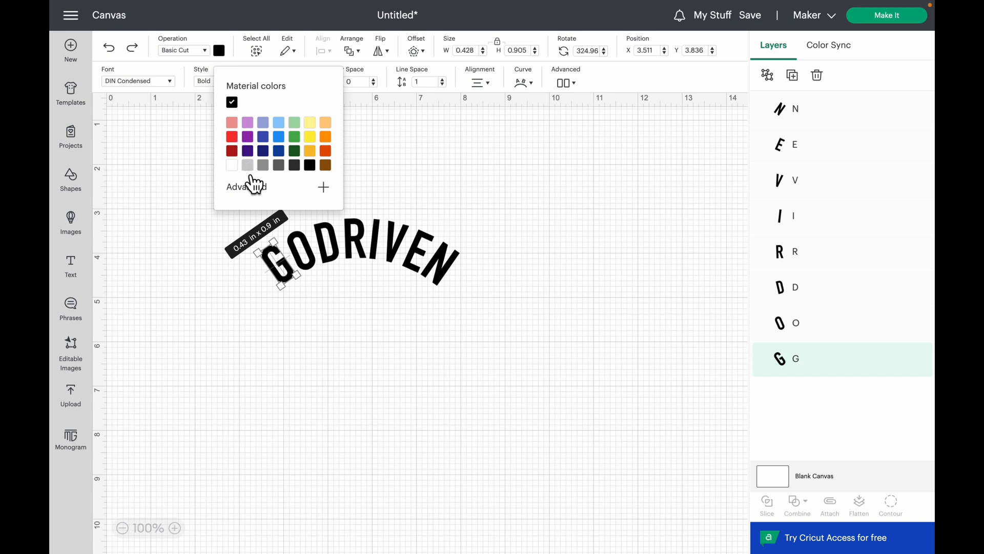
pyautogui.click(242, 149)
pyautogui.click(303, 250)
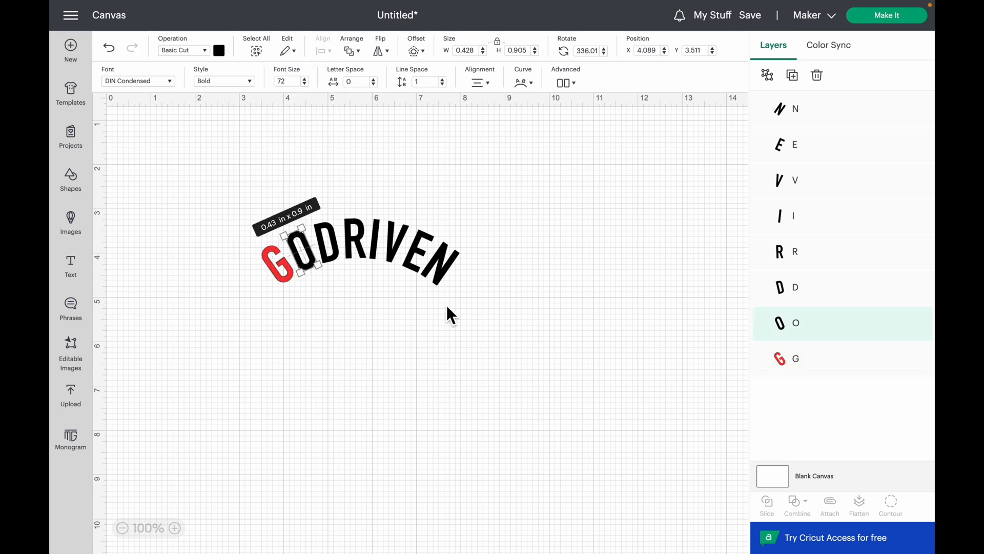
pyautogui.click(229, 60)
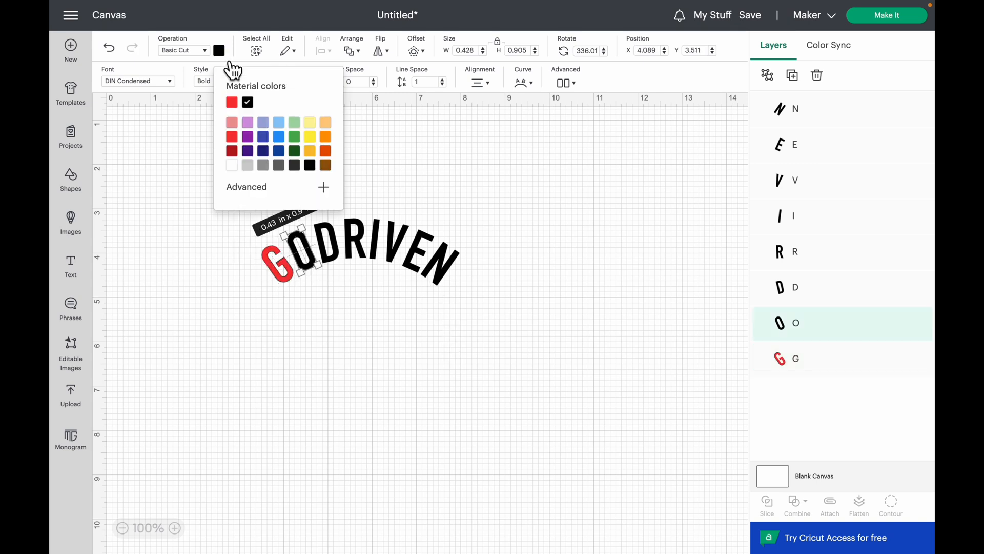
pyautogui.click(278, 136)
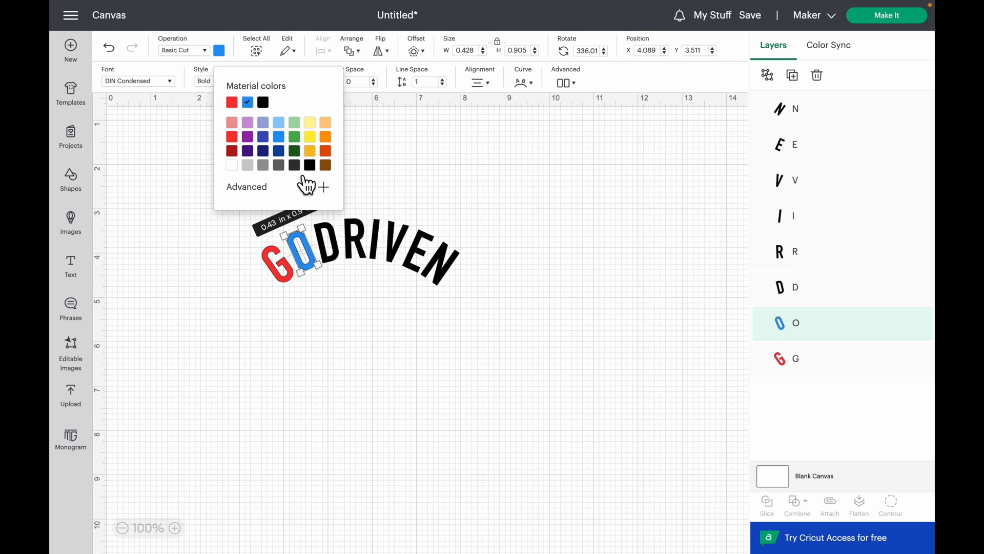
pyautogui.click(352, 304)
# - Set the material colour of the letter D to yellow and the letter R to dark blue
pyautogui.click(333, 250)
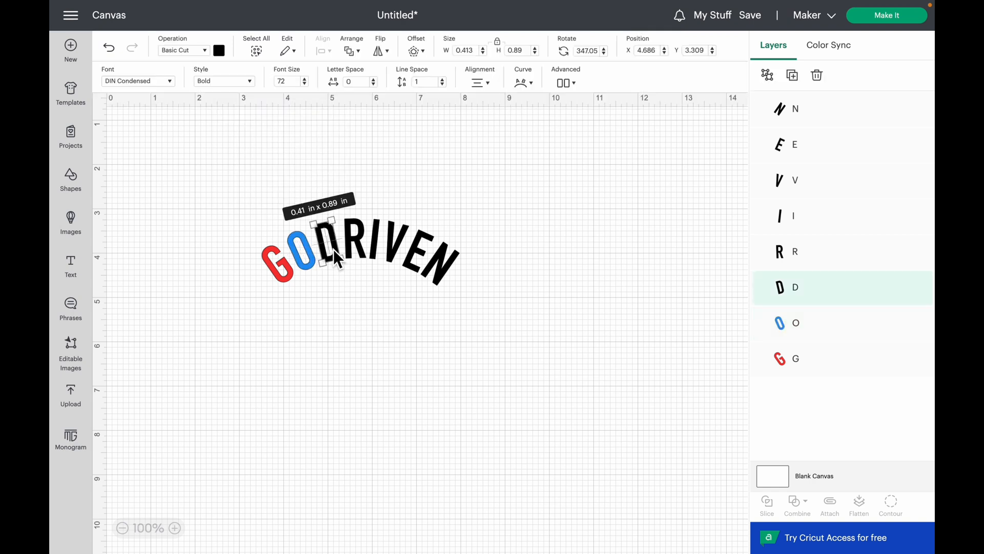
pyautogui.click(229, 62)
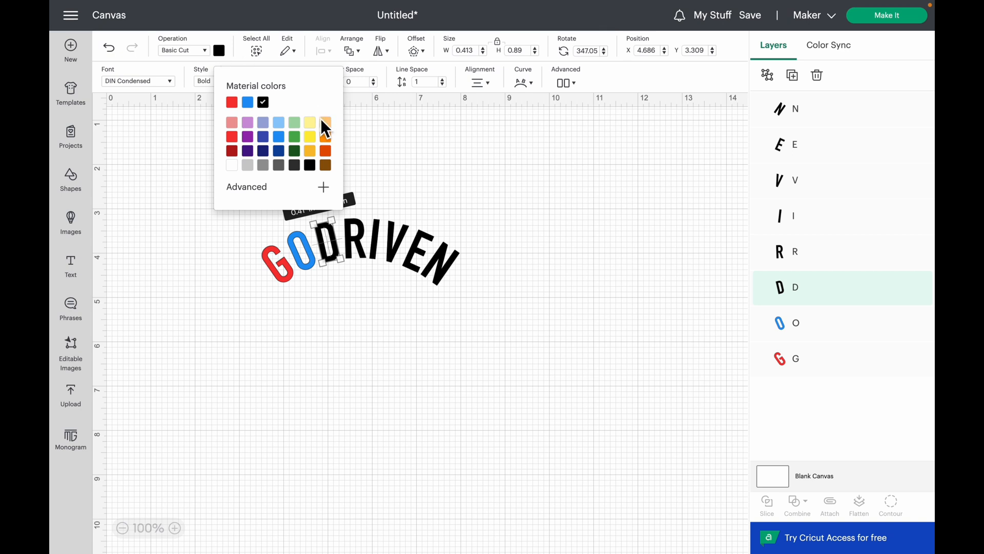
pyautogui.click(309, 137)
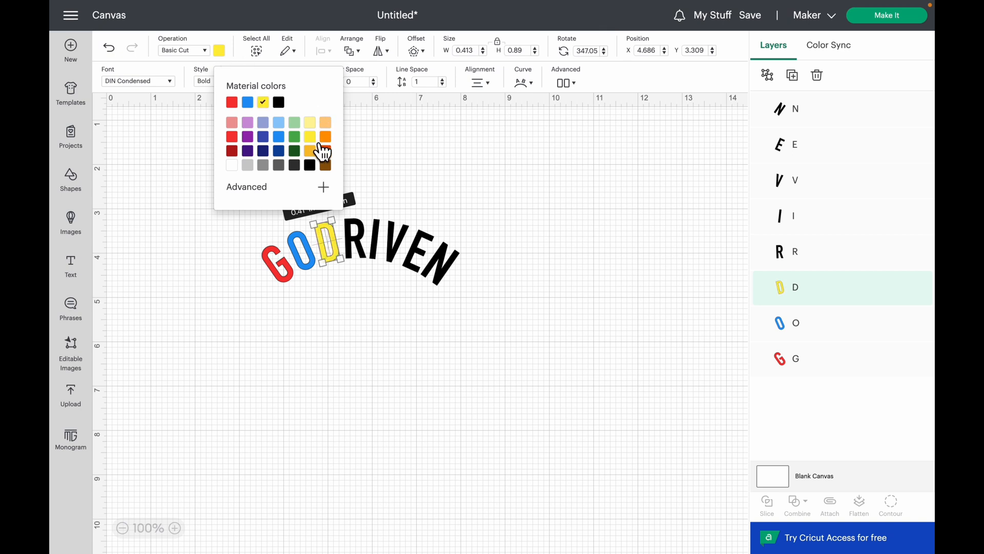
pyautogui.click(390, 346)
pyautogui.click(364, 263)
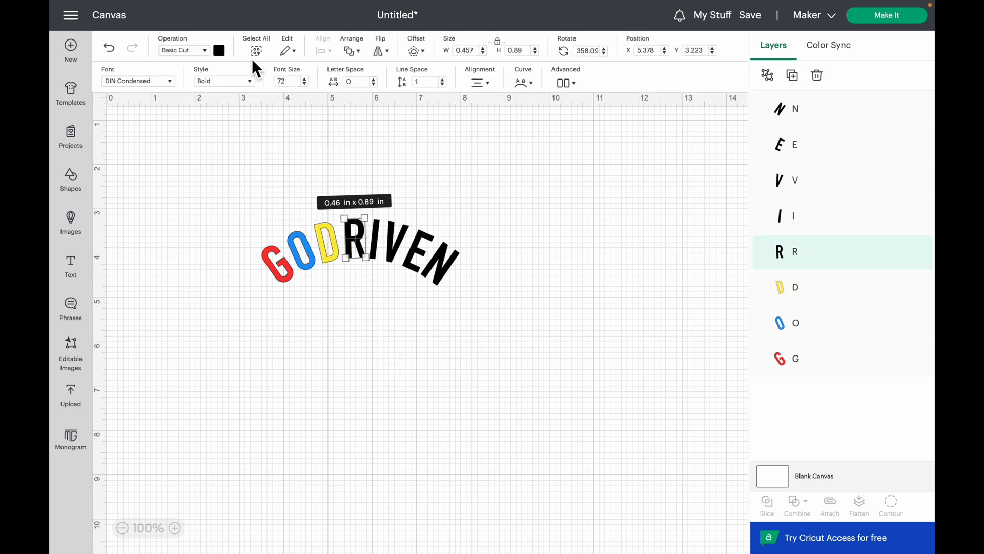
pyautogui.click(219, 51)
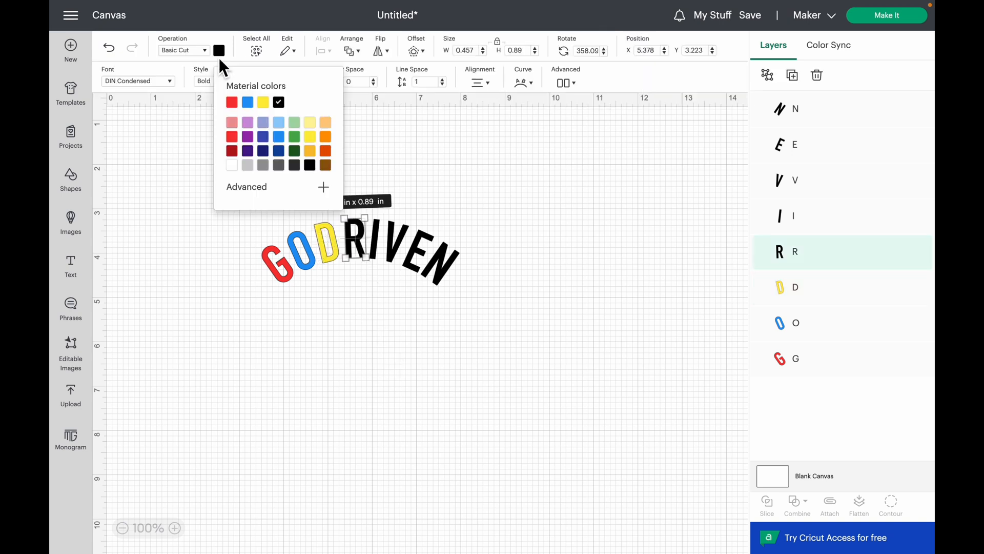
pyautogui.click(292, 155)
pyautogui.click(371, 327)
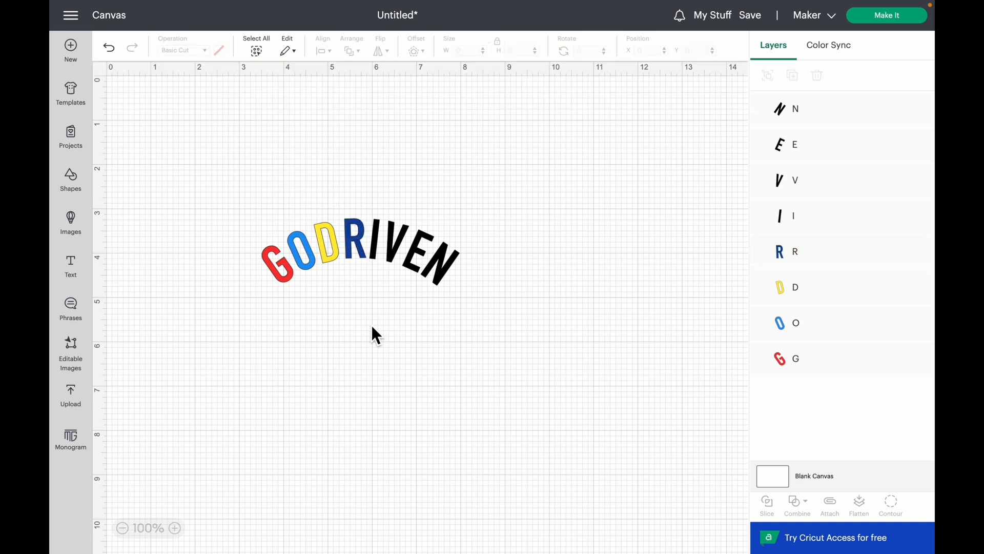
# - Set the material colour of the letter I to green and the letter V to purple
pyautogui.click(381, 240)
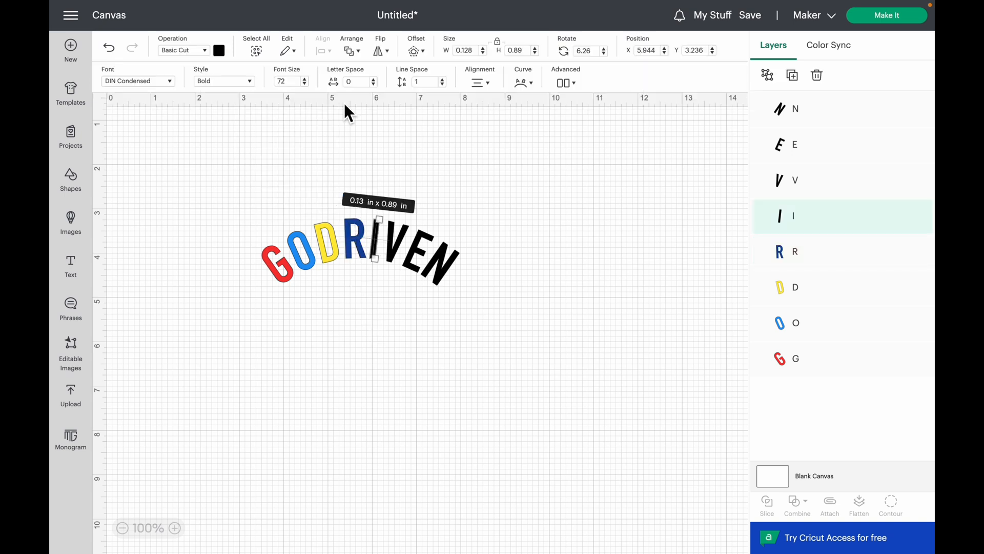
pyautogui.click(225, 49)
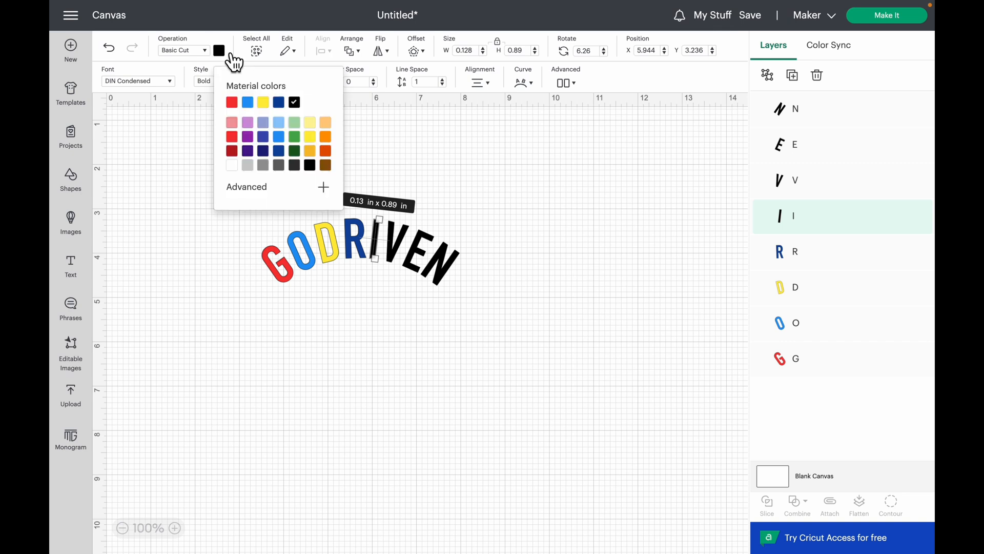
pyautogui.click(294, 136)
pyautogui.click(356, 300)
pyautogui.click(408, 253)
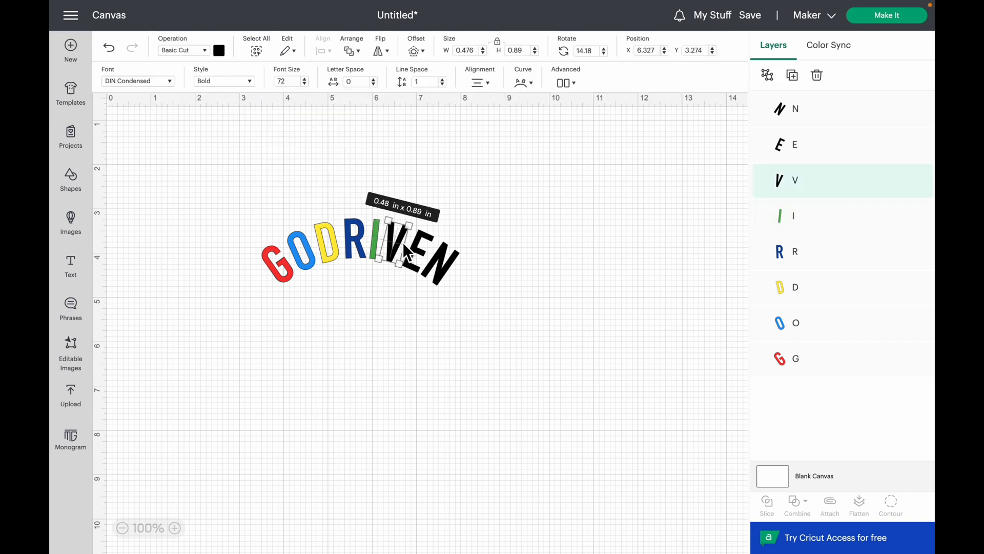
pyautogui.click(235, 64)
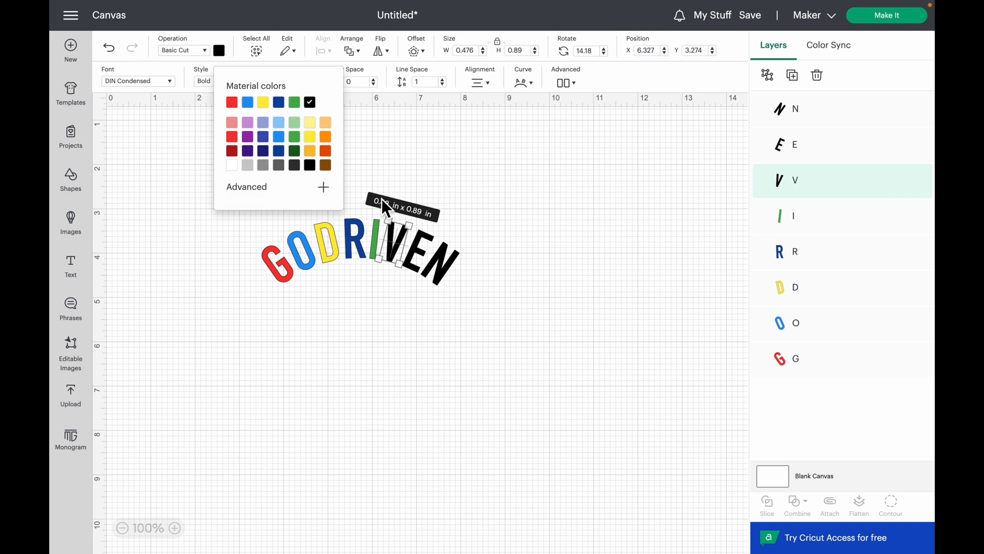
pyautogui.click(248, 138)
pyautogui.click(330, 334)
# - Set the material colour of the letter E to light pink and the letter N to dark orange
pyautogui.click(425, 254)
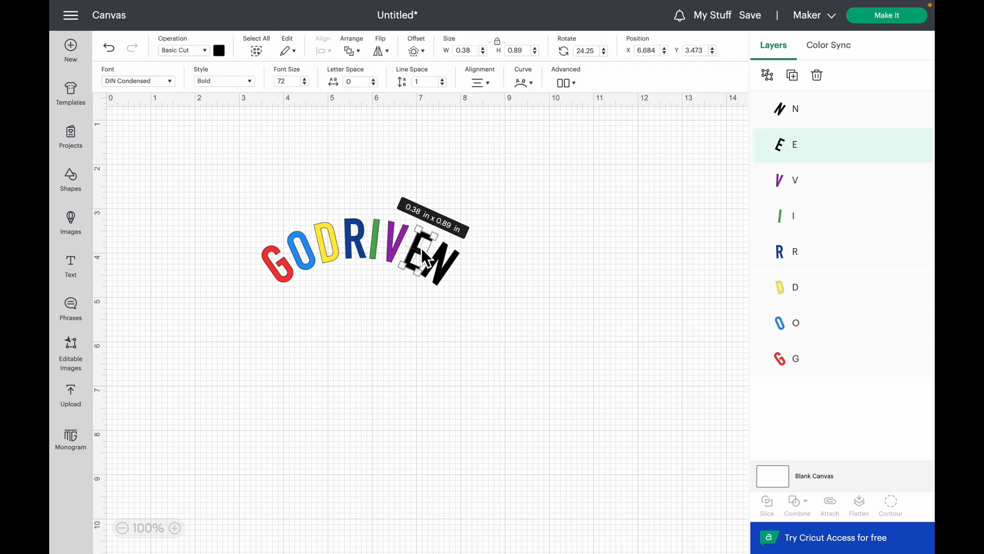
pyautogui.click(223, 51)
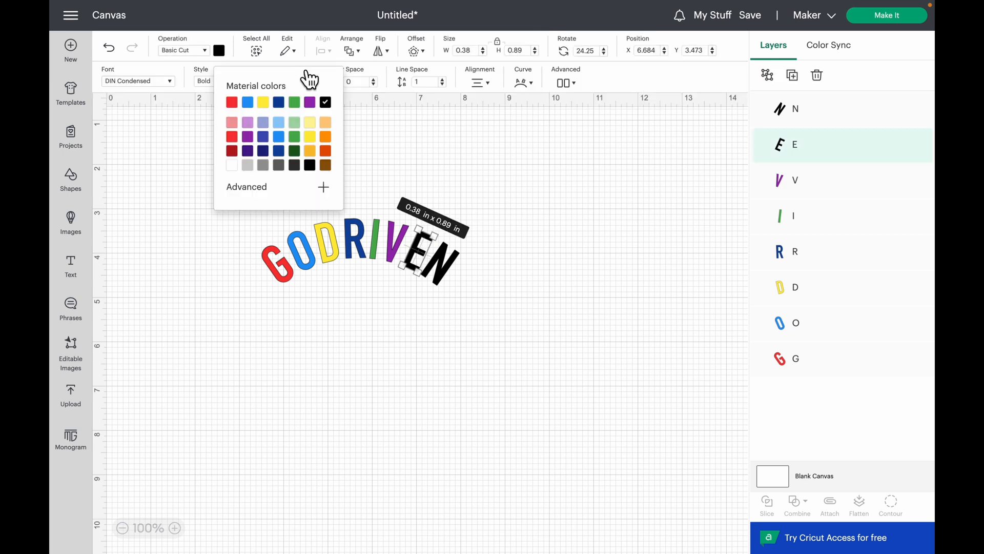
pyautogui.click(234, 124)
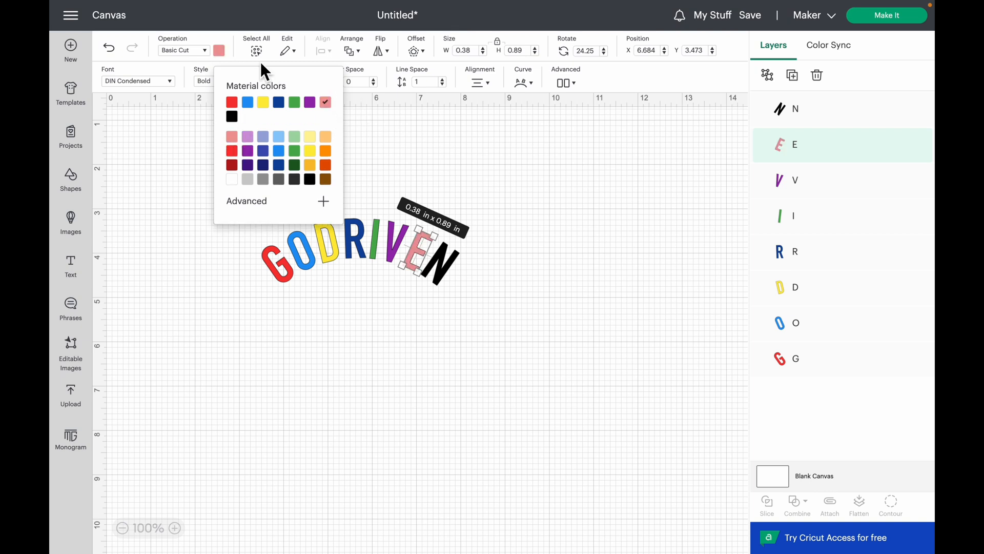
pyautogui.click(460, 272)
pyautogui.click(450, 266)
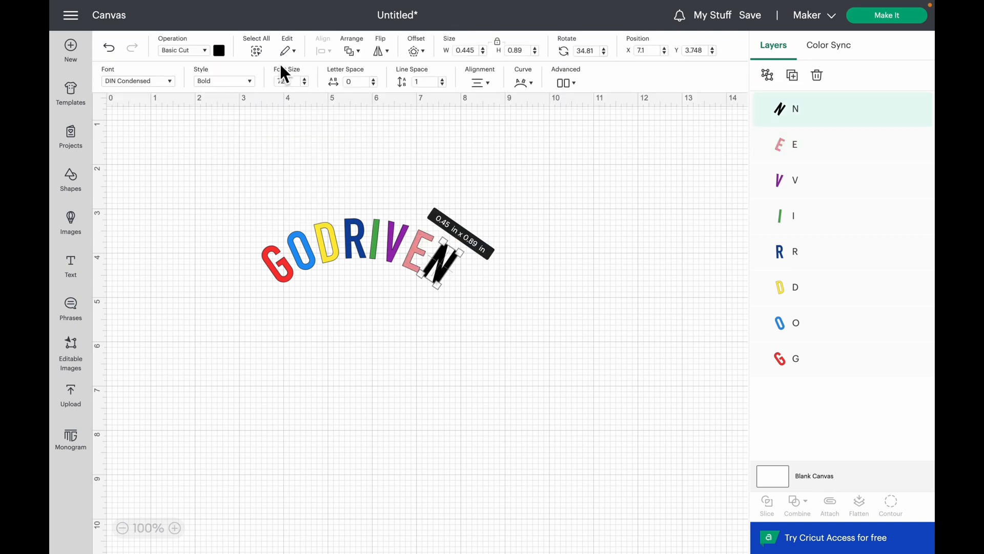
pyautogui.click(219, 50)
pyautogui.click(326, 165)
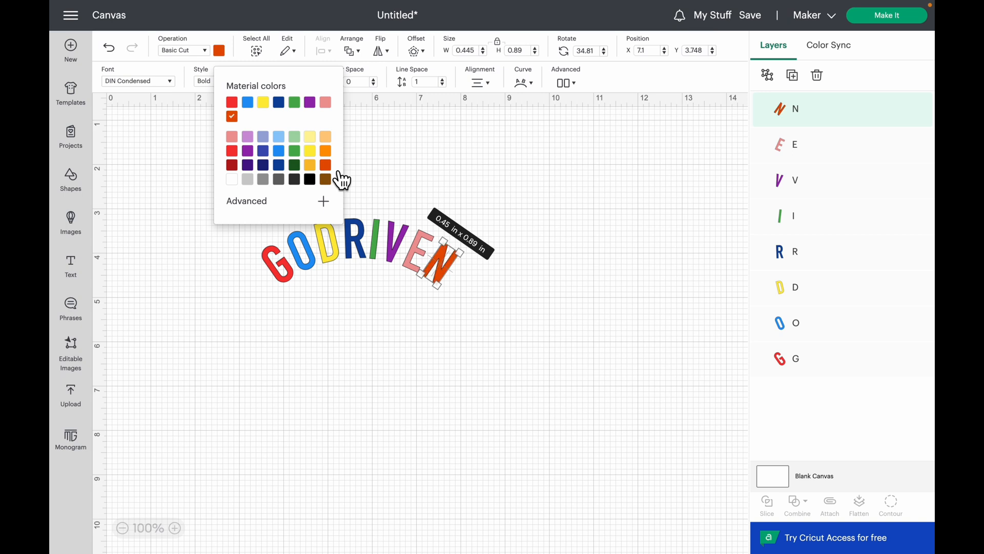
# - Set the material colour of the letter N to lighter orange and deselect it
pyautogui.click(325, 151)
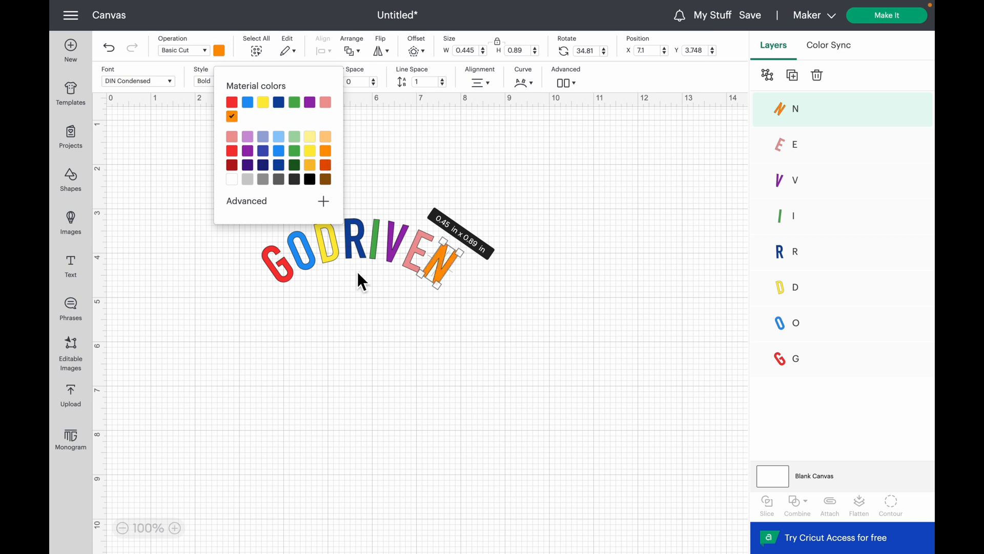
pyautogui.click(358, 287)
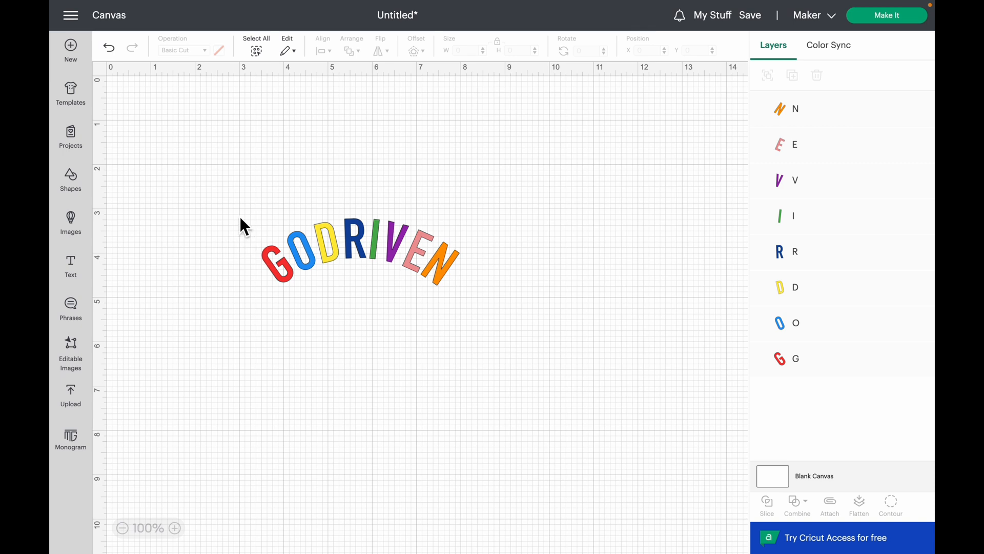
pyautogui.moveTo(237, 214); pyautogui.dragTo(486, 304)
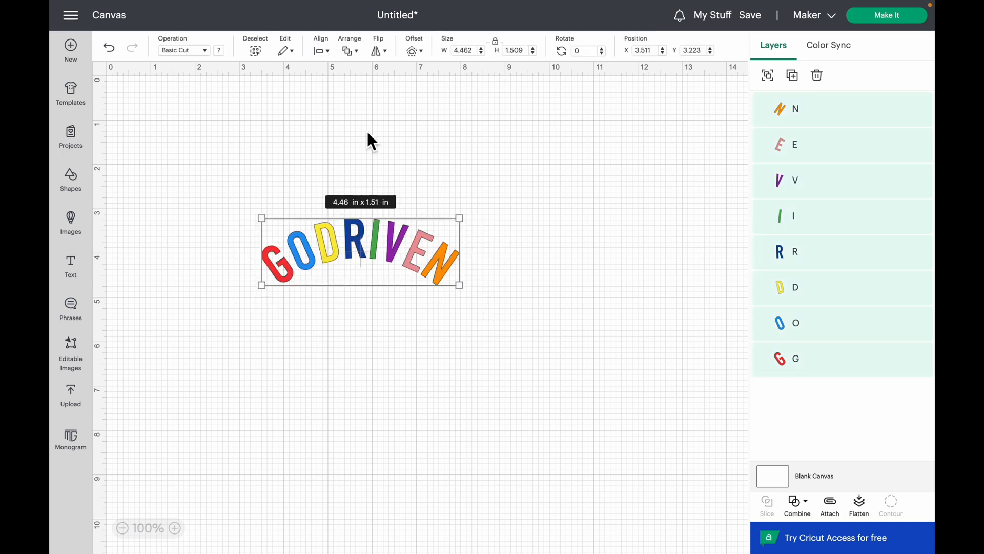
pyautogui.click(415, 51)
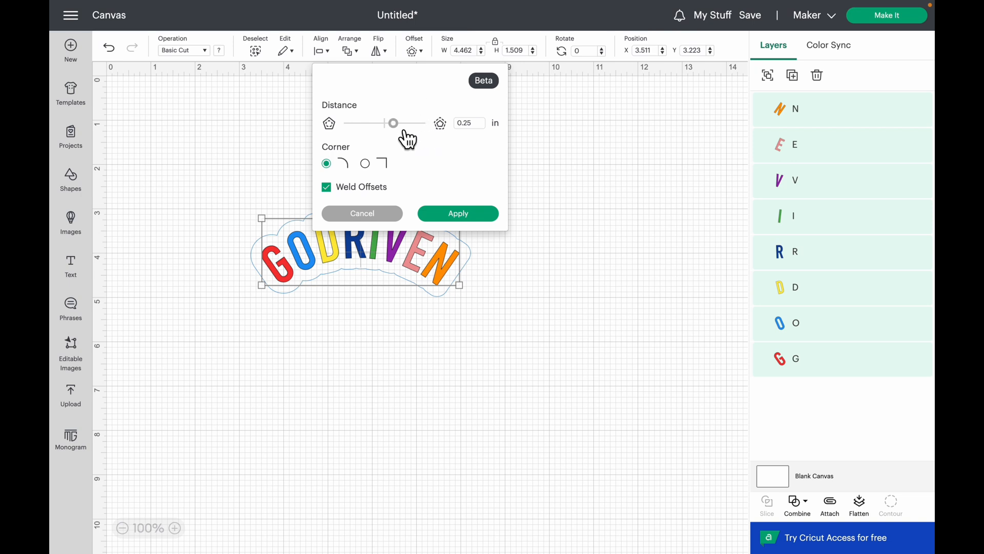
pyautogui.click(365, 218)
pyautogui.moveTo(249, 194); pyautogui.dragTo(478, 329)
pyautogui.click(408, 290)
pyautogui.moveTo(395, 277); pyautogui.dragTo(435, 345)
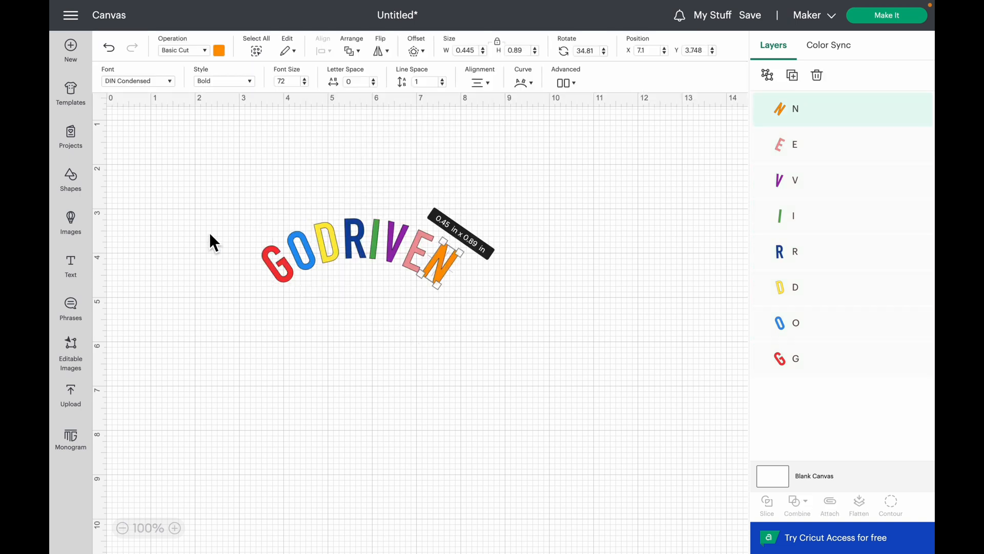
# - Move all eight letters down to about X 3.8, Y 5.7 in and apply a rounded, welded 0.125 in offset around them
pyautogui.moveTo(213, 214); pyautogui.dragTo(541, 287)
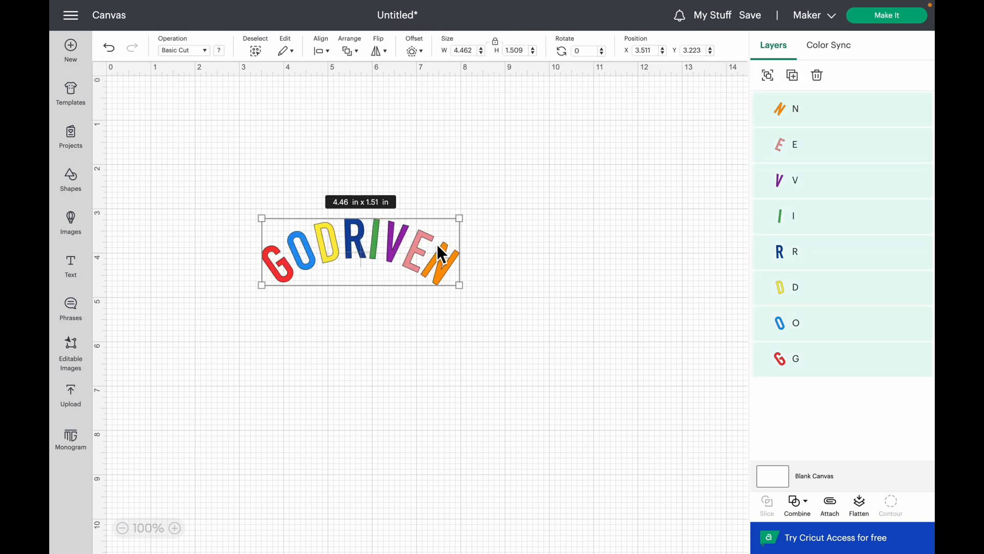
pyautogui.moveTo(439, 256); pyautogui.dragTo(451, 381)
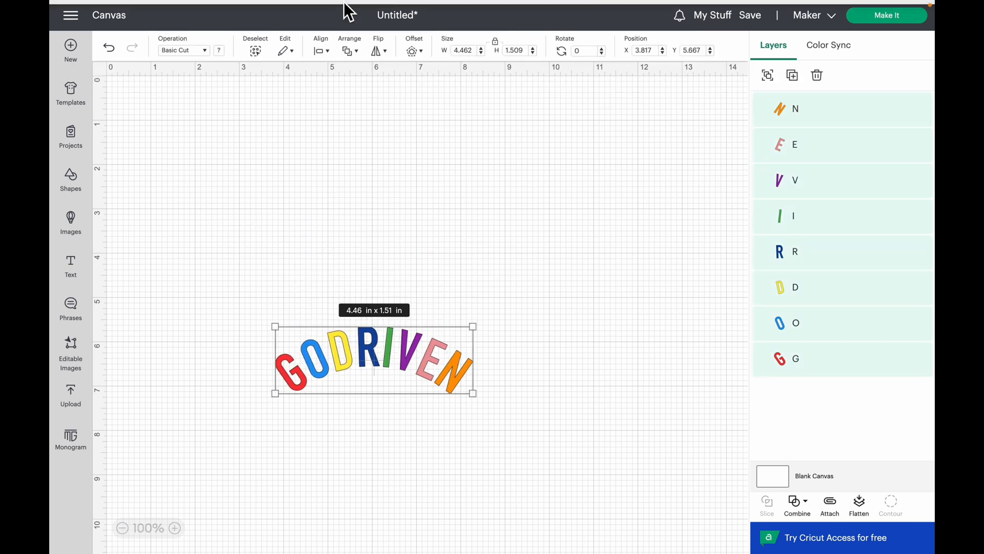
pyautogui.click(422, 59)
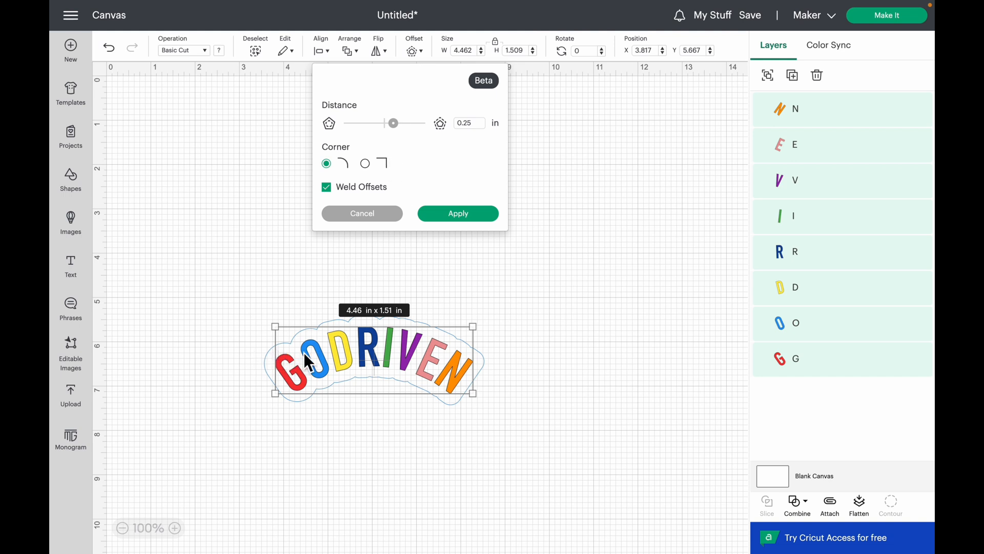
pyautogui.click(402, 134)
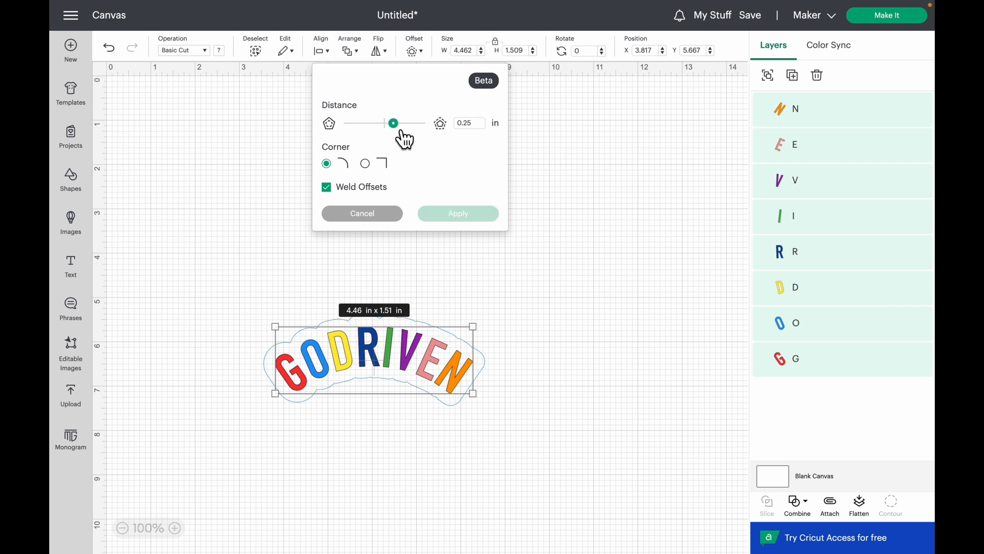
pyautogui.moveTo(405, 138)
pyautogui.mouseDown()
pyautogui.moveTo(425, 141)
pyautogui.moveTo(400, 147)
pyautogui.mouseUp()
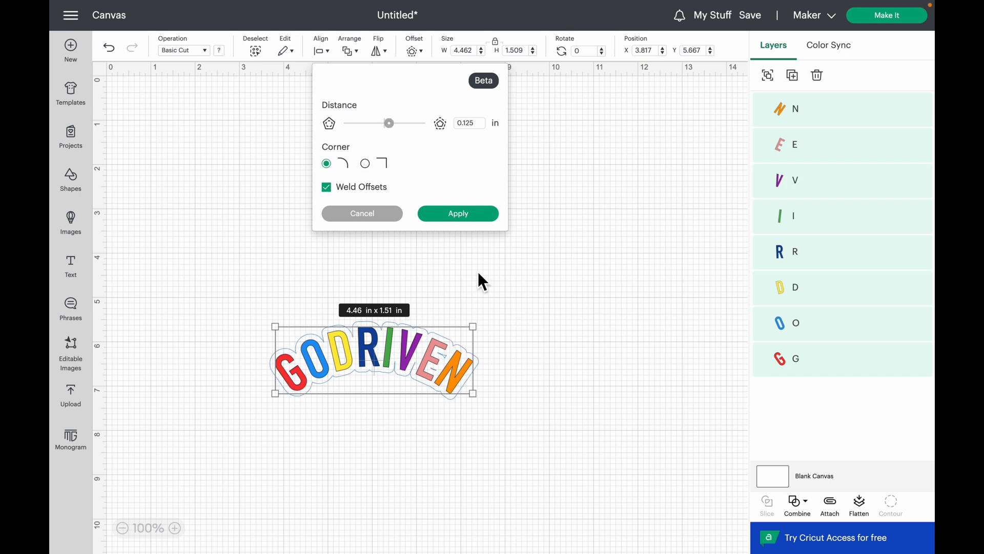
pyautogui.click(476, 228)
pyautogui.click(463, 211)
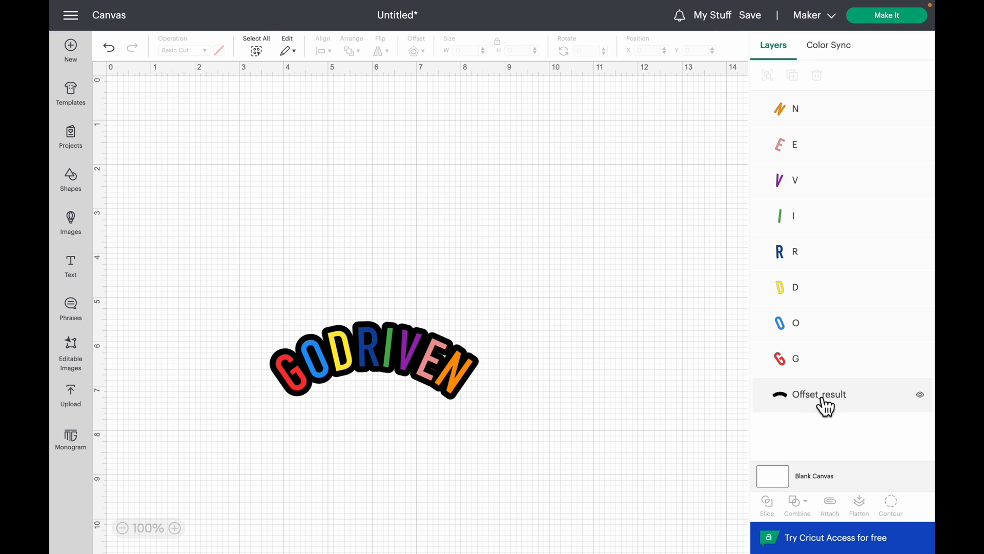
# - Set the material colour of the offset layer behind the letters to white
pyautogui.click(830, 406)
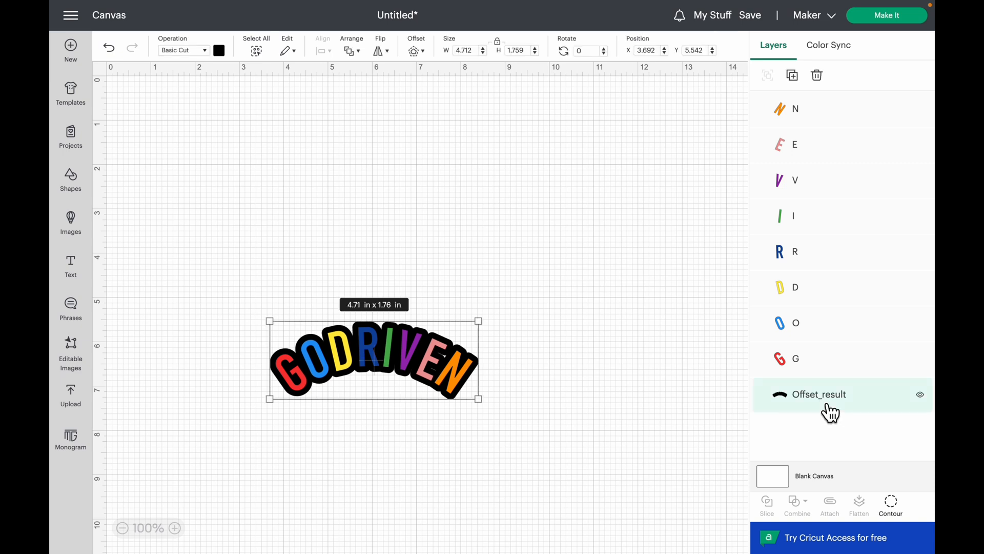
pyautogui.click(228, 55)
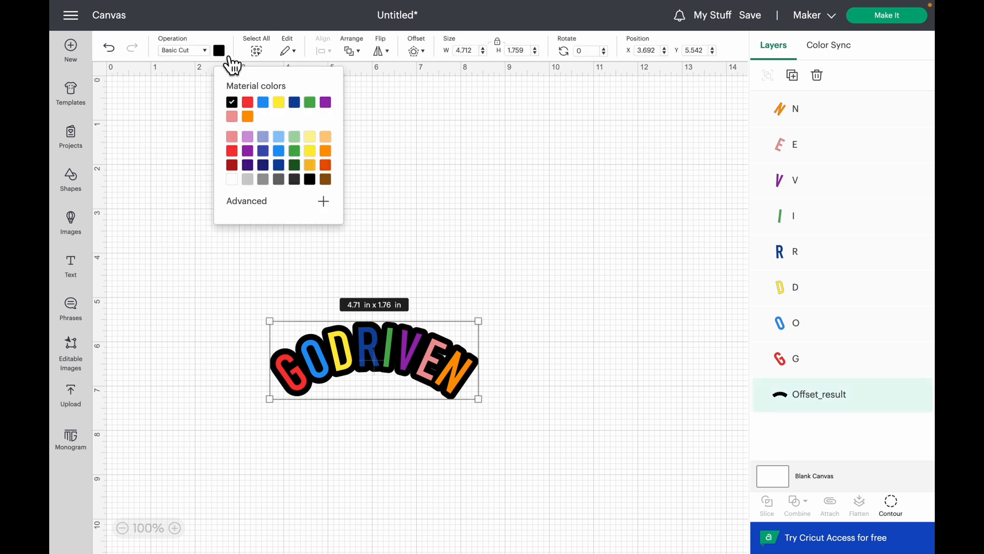
pyautogui.click(232, 179)
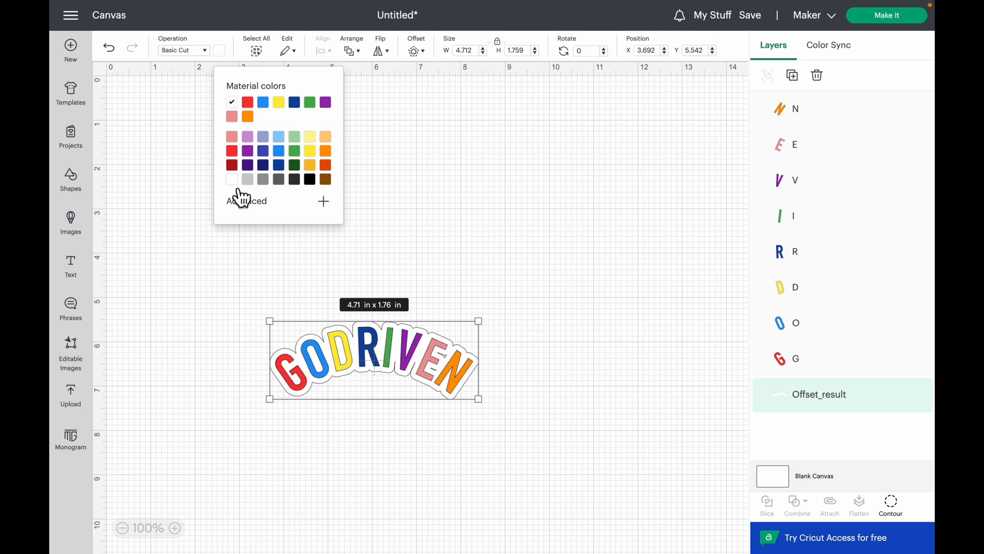
pyautogui.click(414, 267)
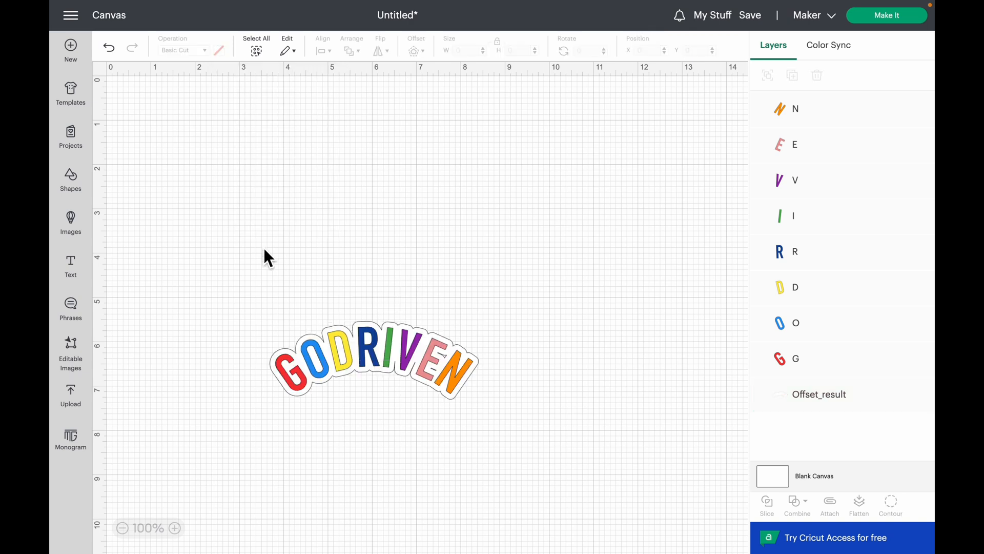
# - Hide all inner contours of the white offset layer so only its outer outline is cut
pyautogui.click(274, 363)
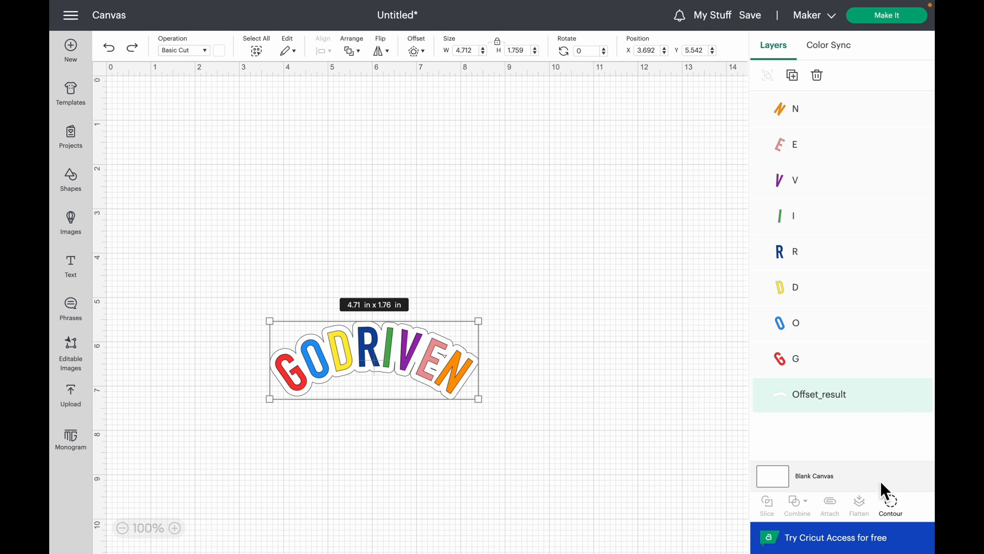
pyautogui.click(892, 507)
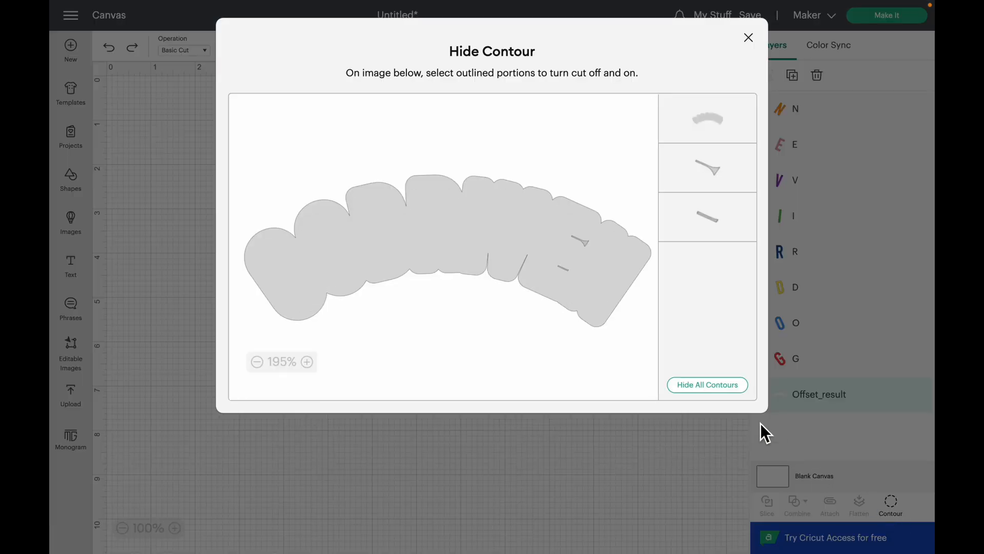
pyautogui.click(731, 392)
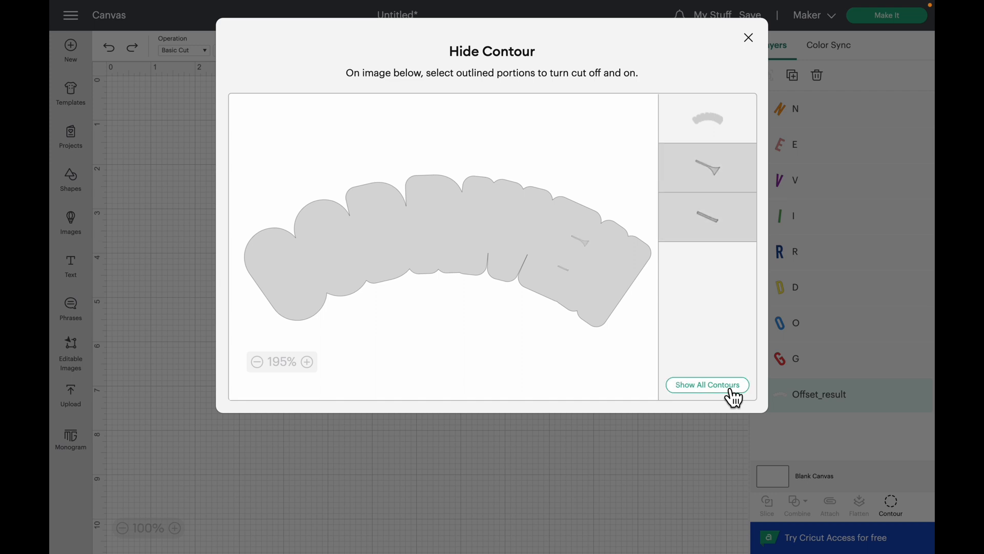
pyautogui.click(750, 41)
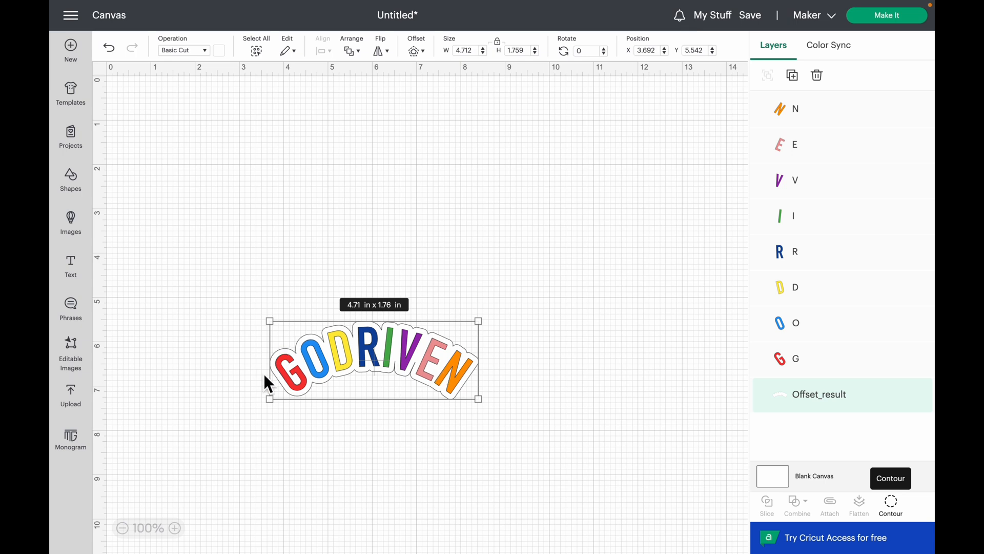
# - Flatten all letters with the white offset and move the flattened design to about X 4.34, Y 4.22 in
pyautogui.click(252, 318)
pyautogui.moveTo(251, 317); pyautogui.dragTo(504, 398)
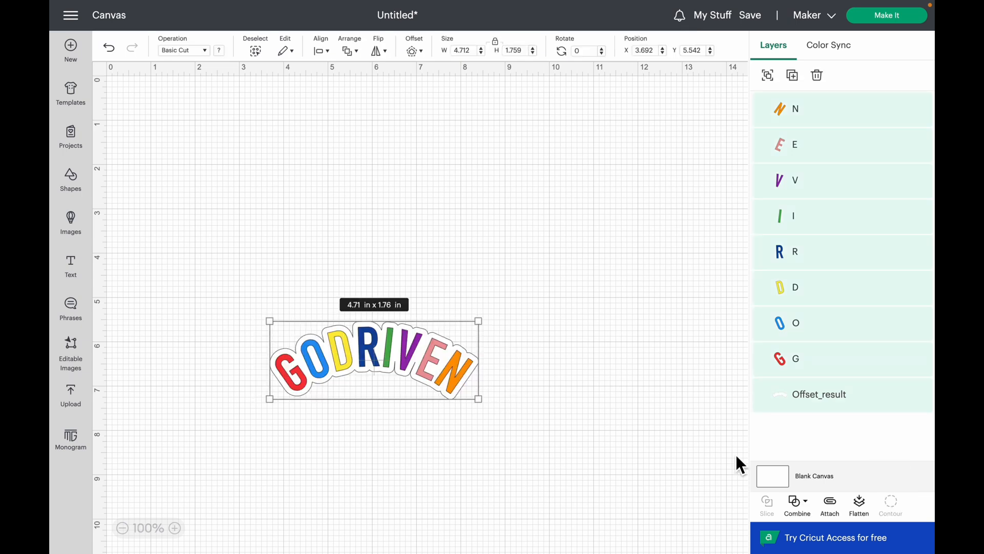
pyautogui.click(872, 514)
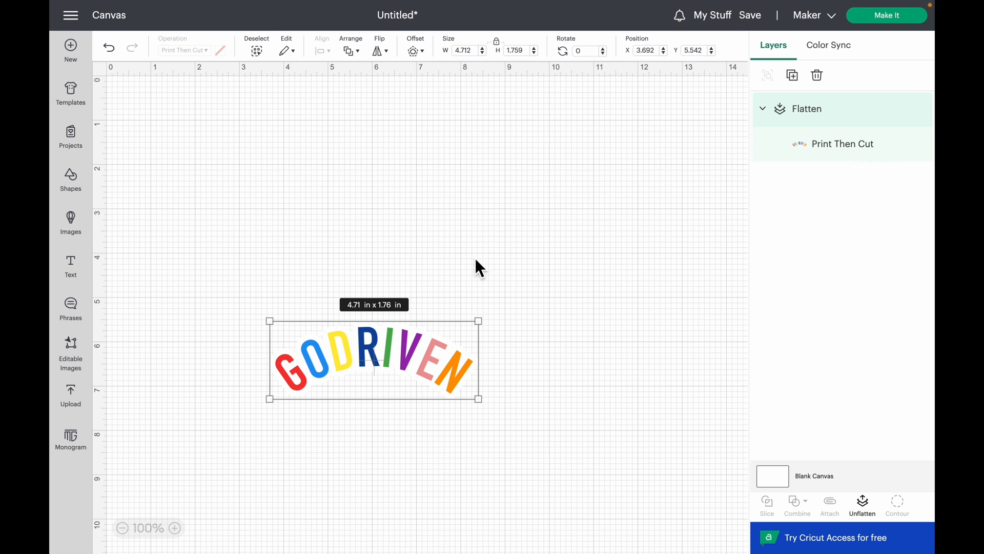
pyautogui.moveTo(399, 373); pyautogui.dragTo(392, 298)
pyautogui.click(407, 315)
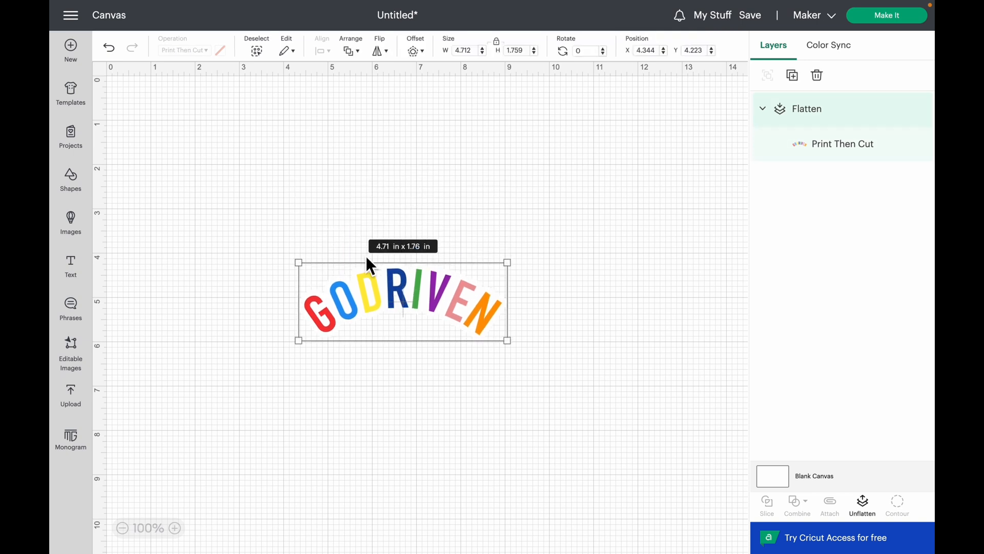
# - Apply a second rounded, welded offset of 0.056 in around the flattened design
pyautogui.click(417, 50)
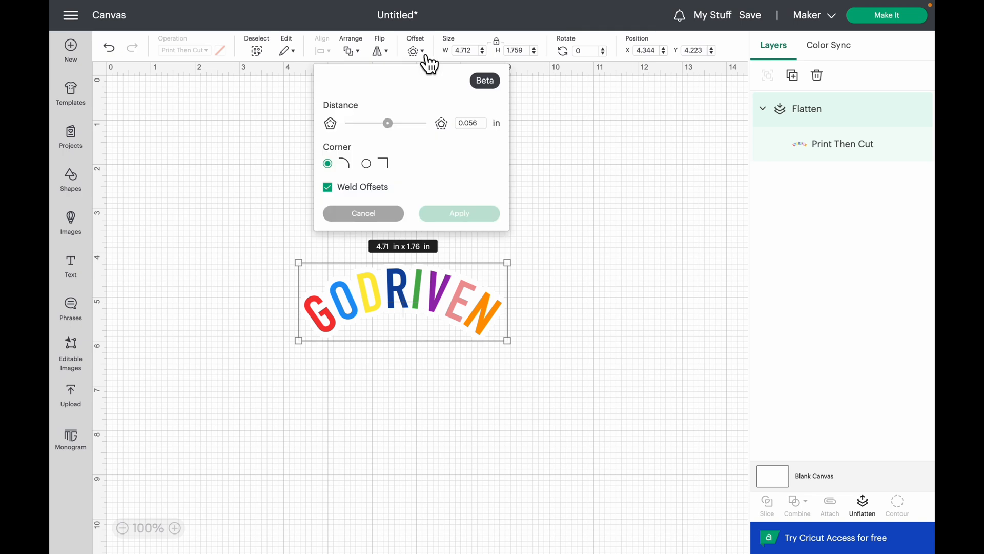
pyautogui.click(399, 127)
pyautogui.moveTo(400, 128); pyautogui.dragTo(395, 126)
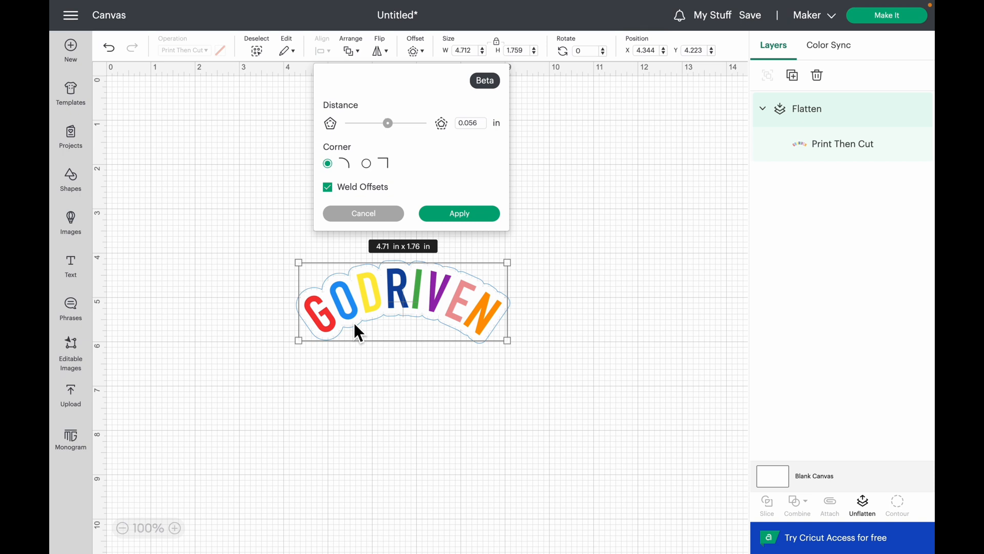
pyautogui.click(493, 217)
pyautogui.click(488, 222)
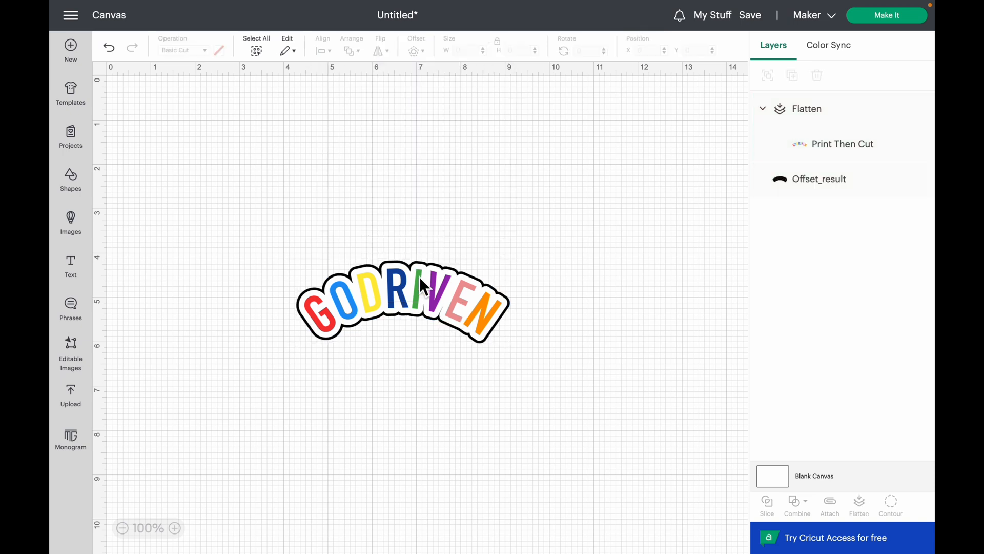
# - Nudge the flattened design slightly up and left over the black offset, to about X 4.33, Y 4.18 in, for a shadow effect
pyautogui.click(398, 296)
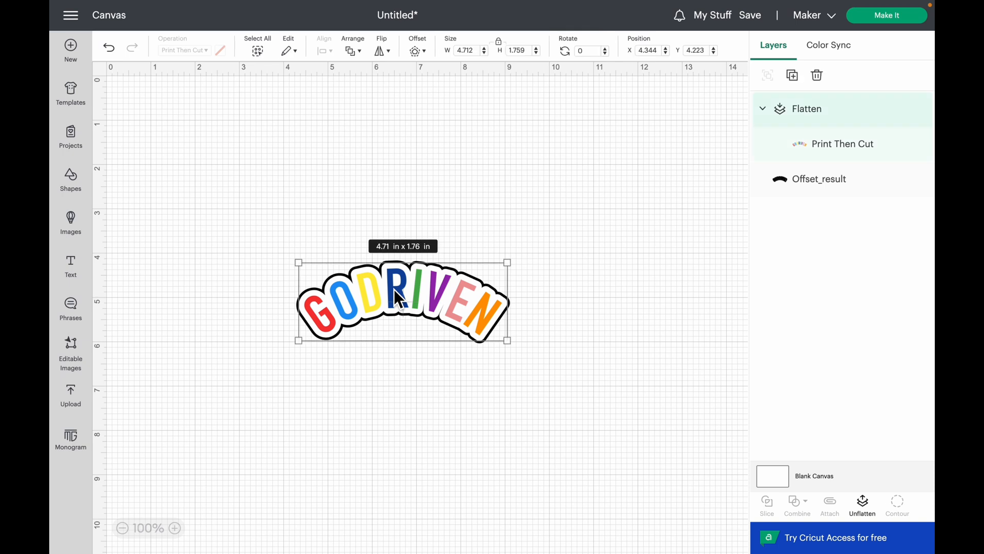
pyautogui.moveTo(431, 294); pyautogui.dragTo(430, 291)
pyautogui.click(429, 291)
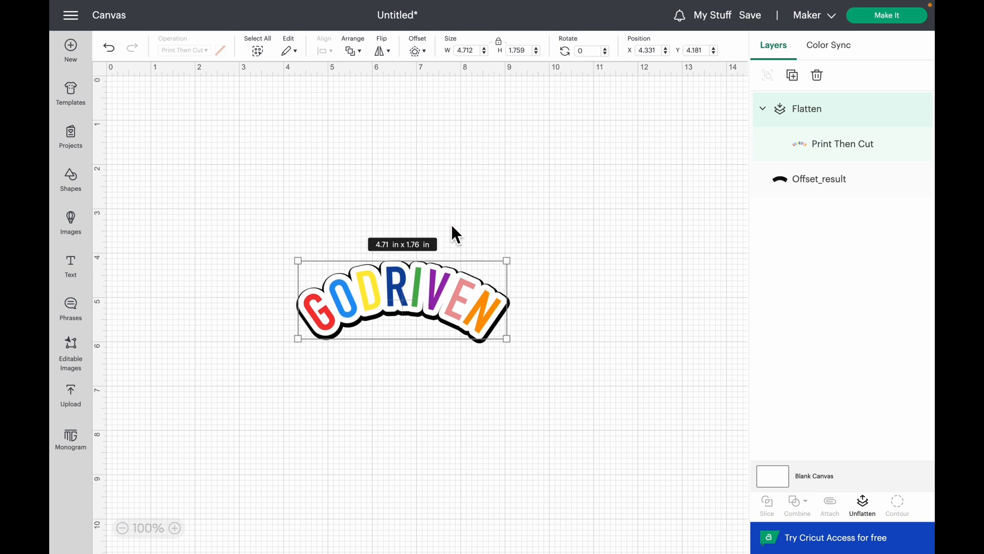
pyautogui.click(512, 207)
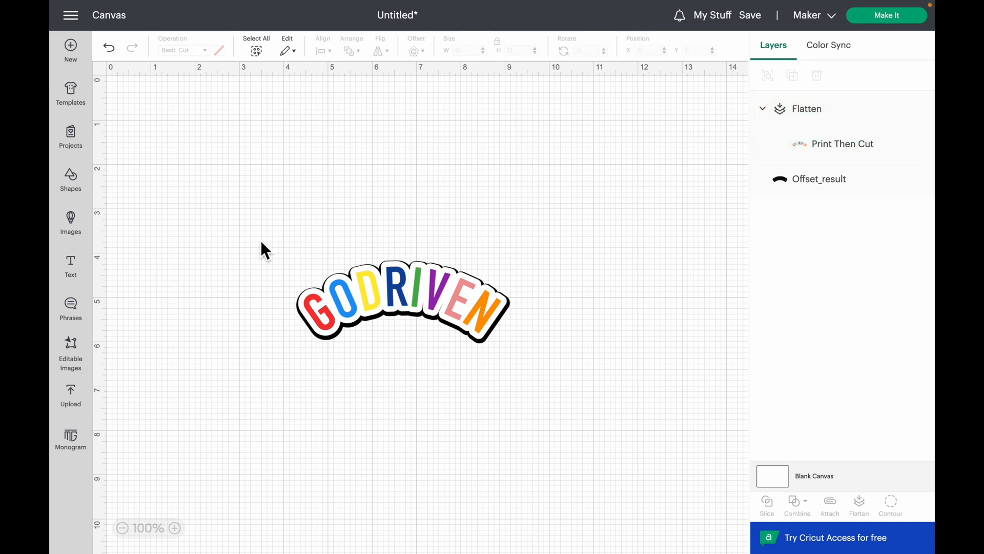
# - Flatten the lettering design together with its black offset into one printable image
pyautogui.moveTo(258, 239); pyautogui.dragTo(550, 365)
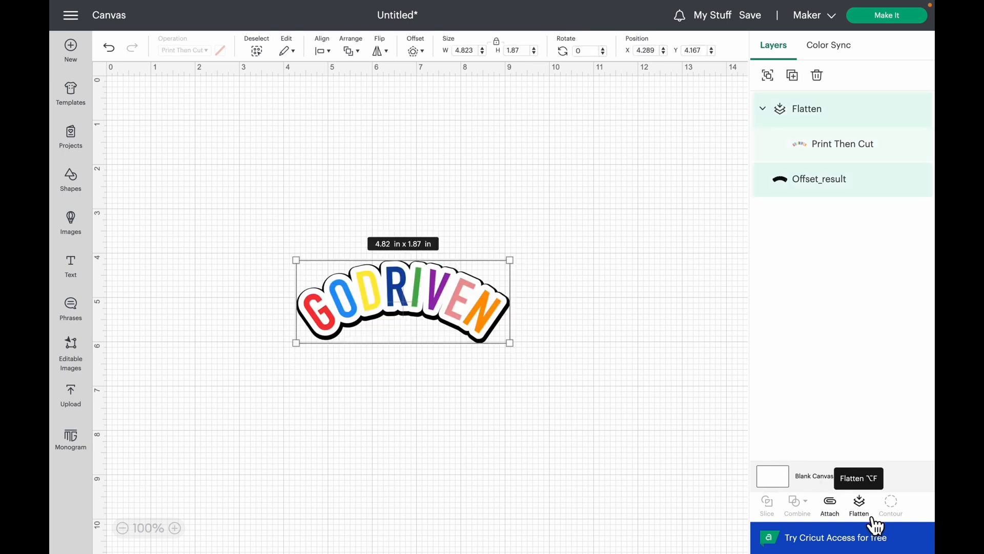
pyautogui.click(859, 507)
pyautogui.click(414, 365)
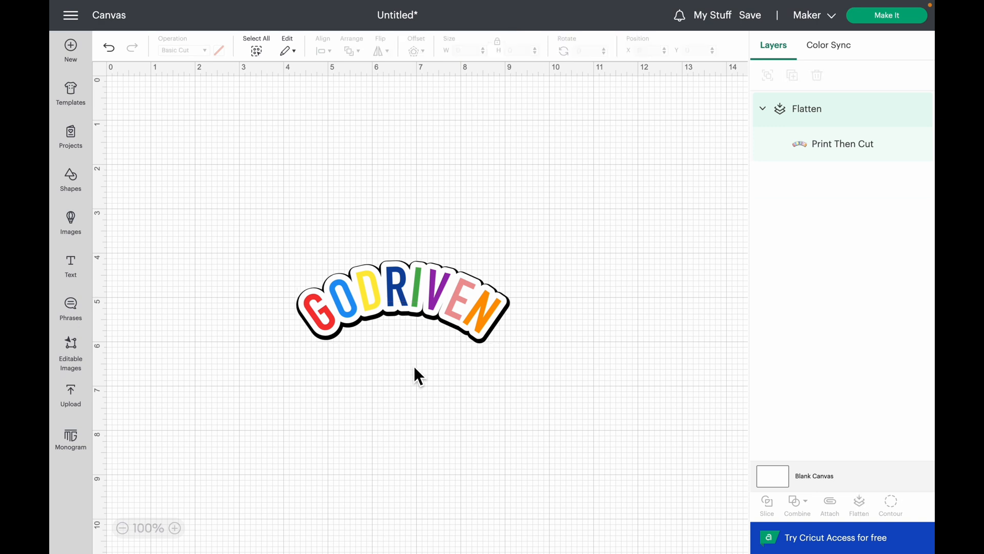
# - Move the flattened design to about X 6.47, Y 2.99 in and duplicate it three times
pyautogui.moveTo(352, 284); pyautogui.dragTo(536, 257)
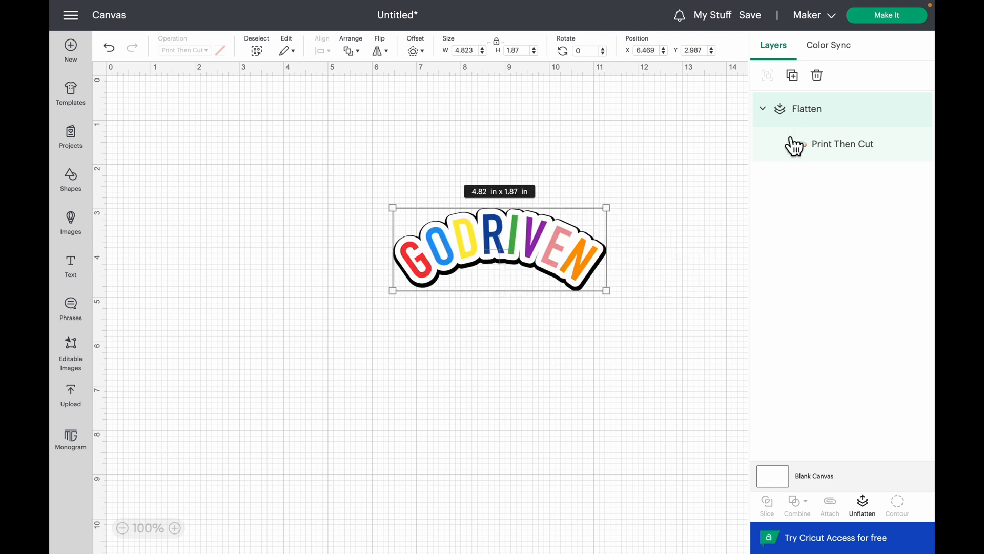
pyautogui.click(805, 80)
pyautogui.click(805, 80)
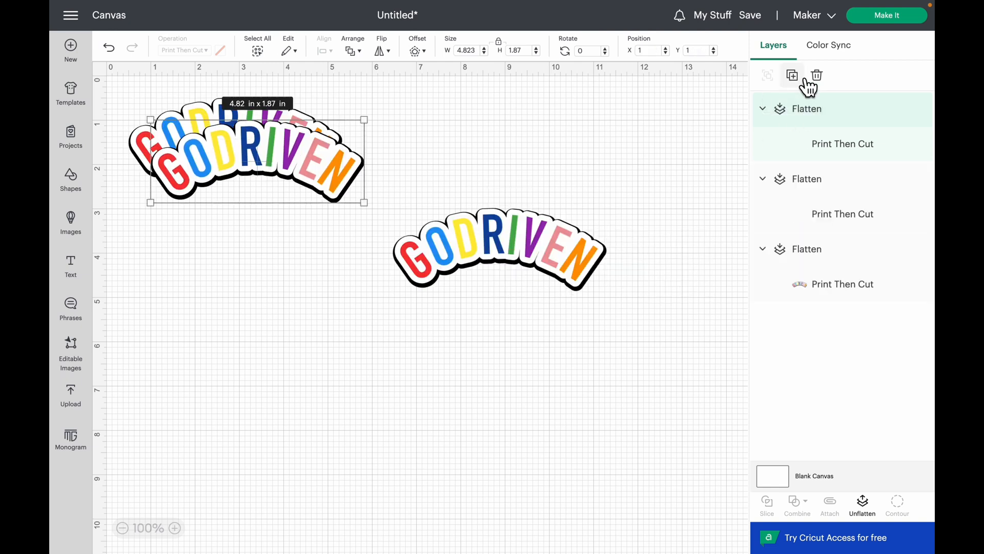
pyautogui.click(804, 81)
# - Arrange the copies with one below the original, one above it and one beside the upper copy at about X 1.4, Y 1.2 in
pyautogui.moveTo(325, 159); pyautogui.dragTo(551, 310)
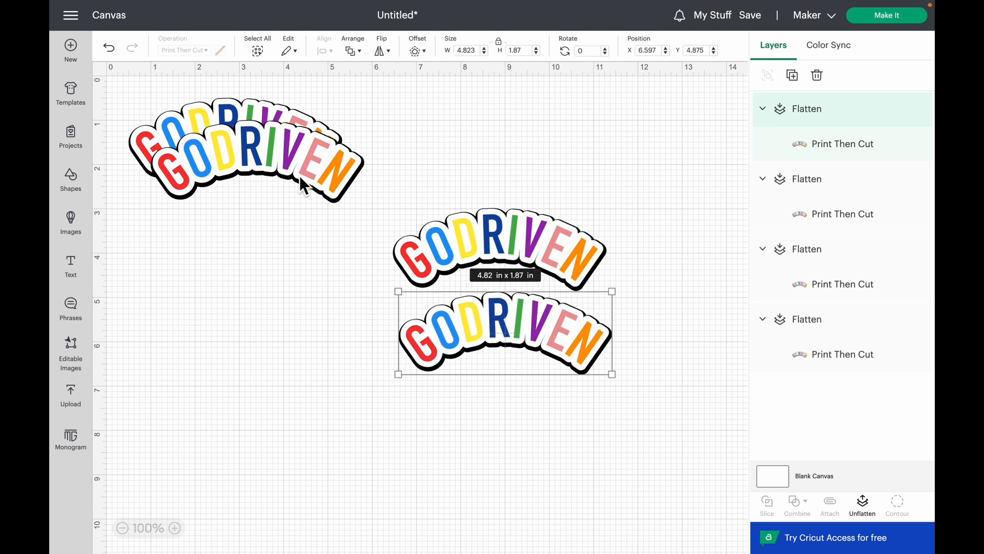
pyautogui.moveTo(301, 178); pyautogui.dragTo(538, 187)
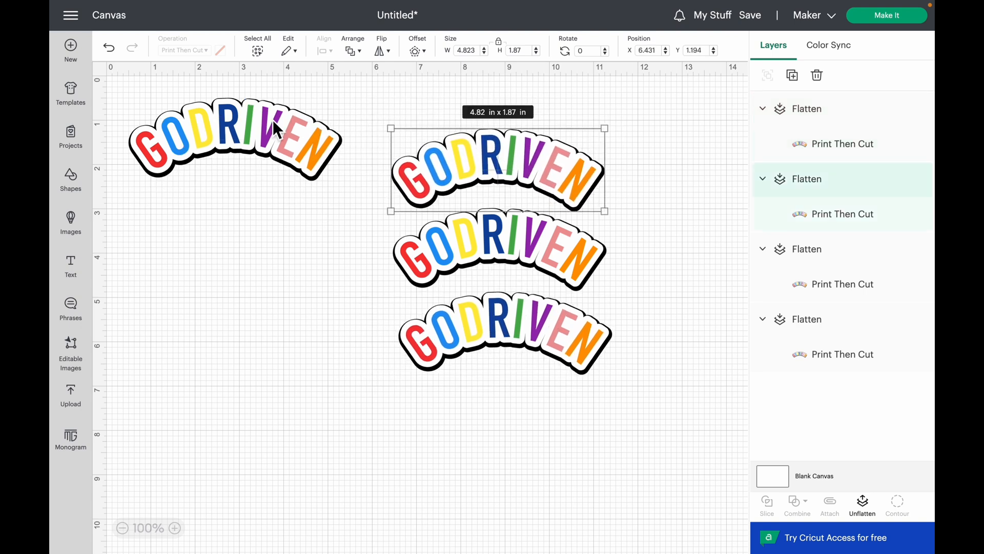
pyautogui.moveTo(243, 125); pyautogui.dragTo(281, 152)
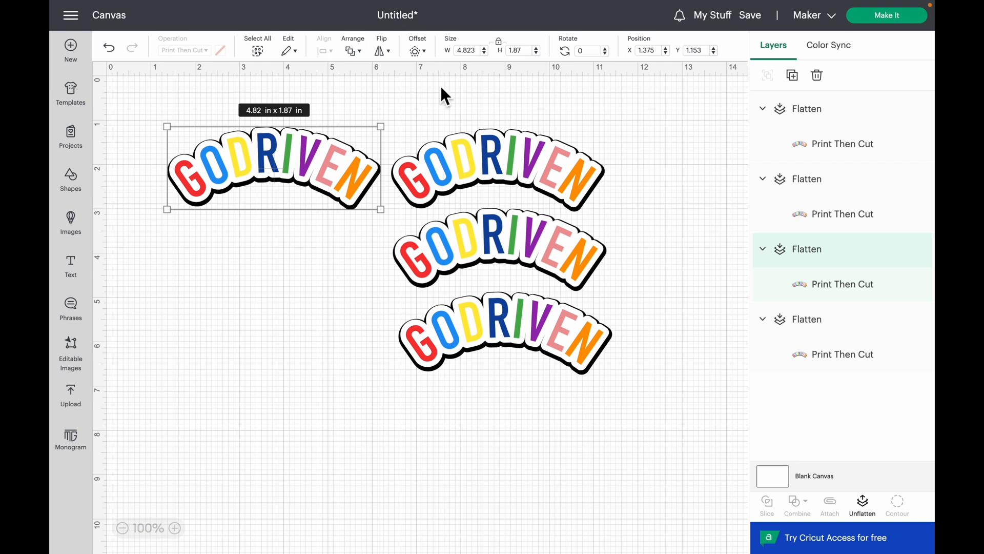
pyautogui.click(488, 111)
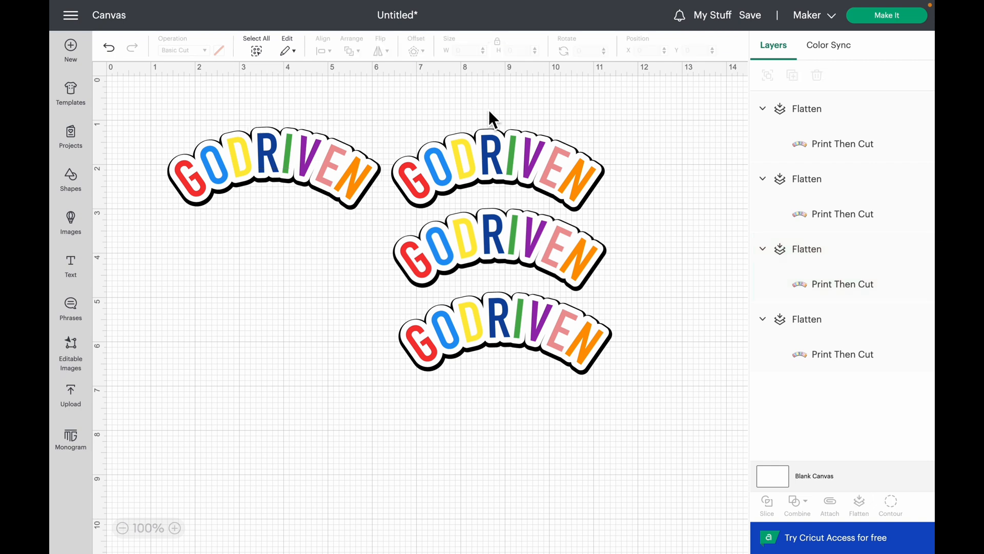
# - Proceed to making the project on the 8.5 x 11 in mat without mirroring, and turn off Add Bleed in the print setup
pyautogui.click(895, 23)
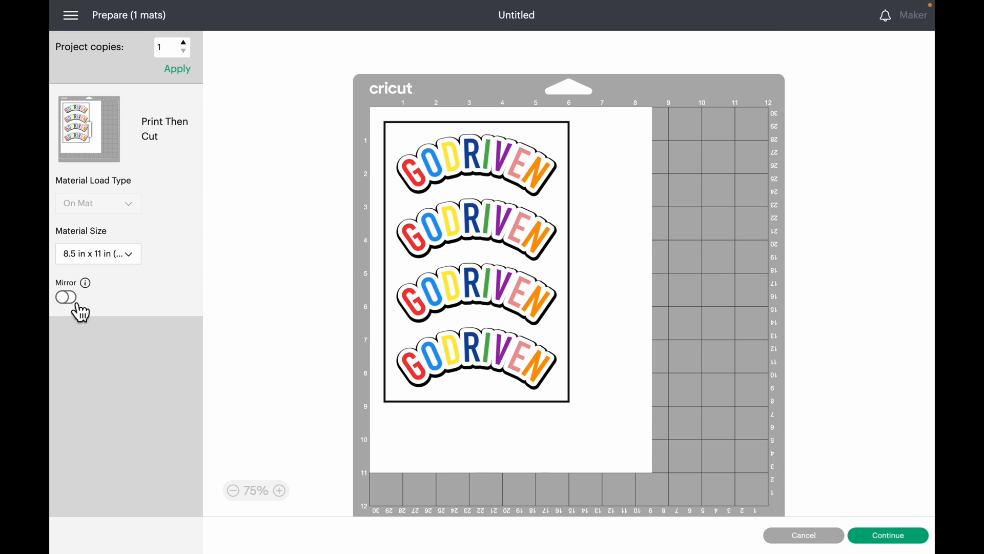
pyautogui.click(901, 539)
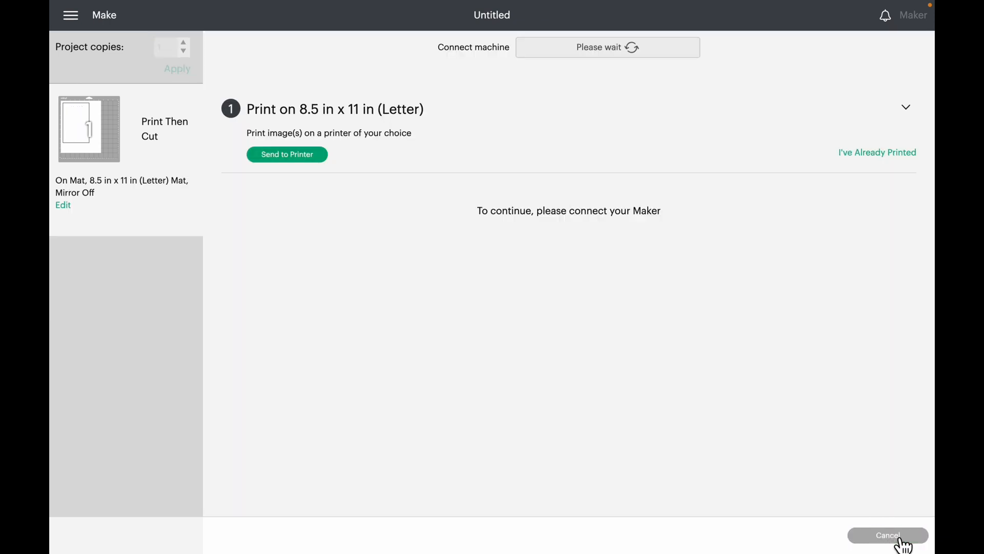
pyautogui.click(312, 162)
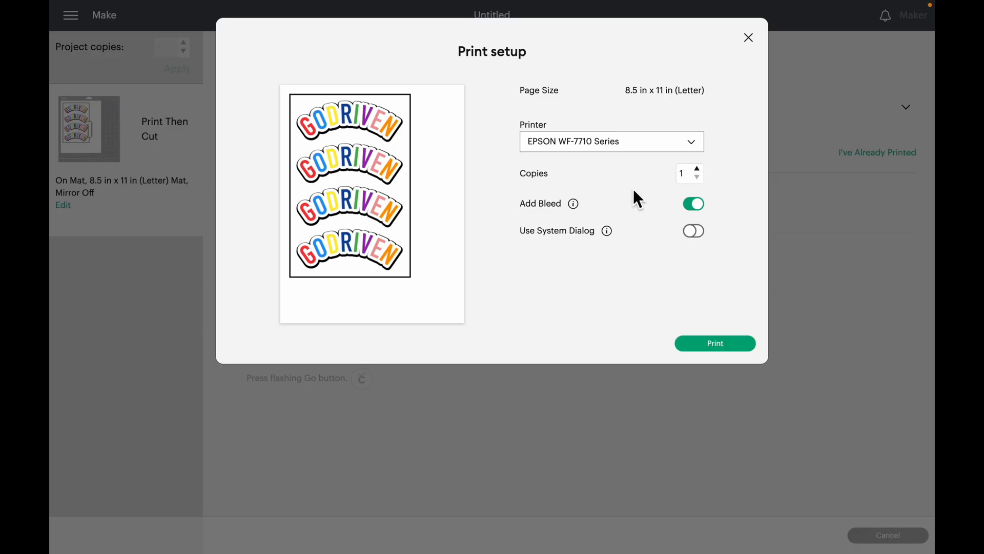
pyautogui.click(702, 210)
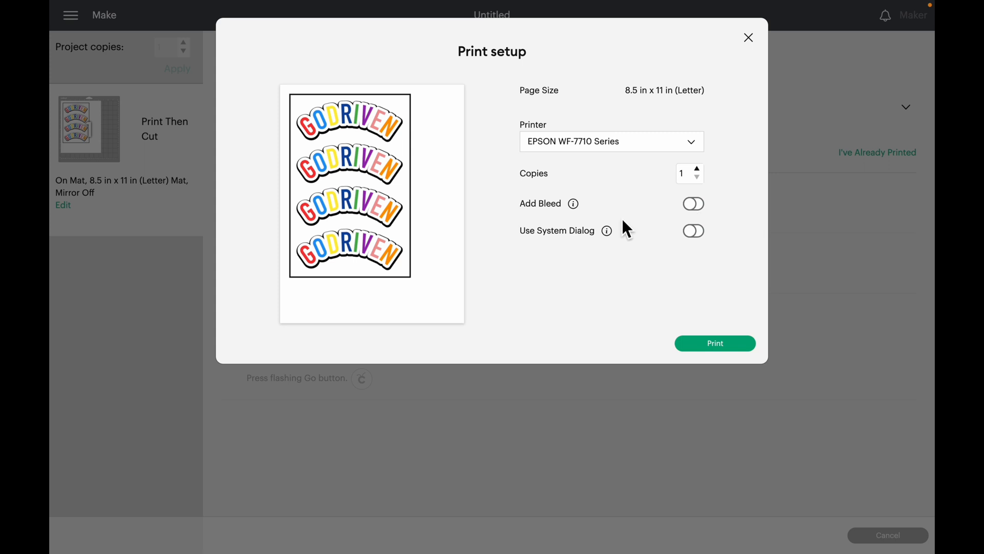